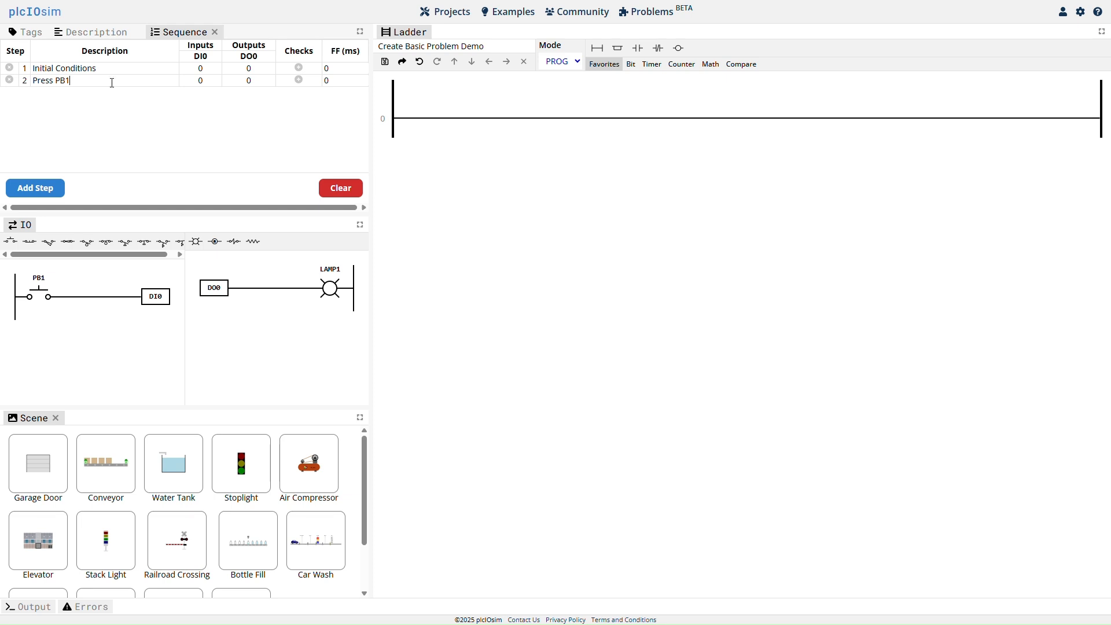
# Set DI0 and DO0 to 1 for the Press PB1 step, then add the sequence steps Release PB1 and Final Conditions.
pyautogui.click(265, 86)
pyautogui.click(35, 188)
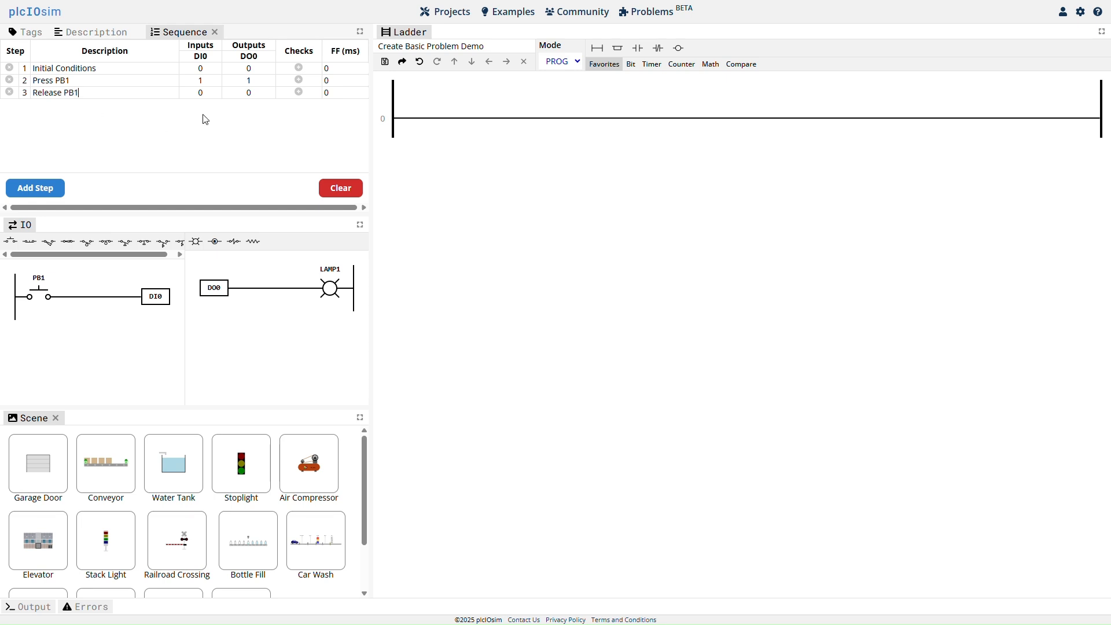
pyautogui.click(46, 187)
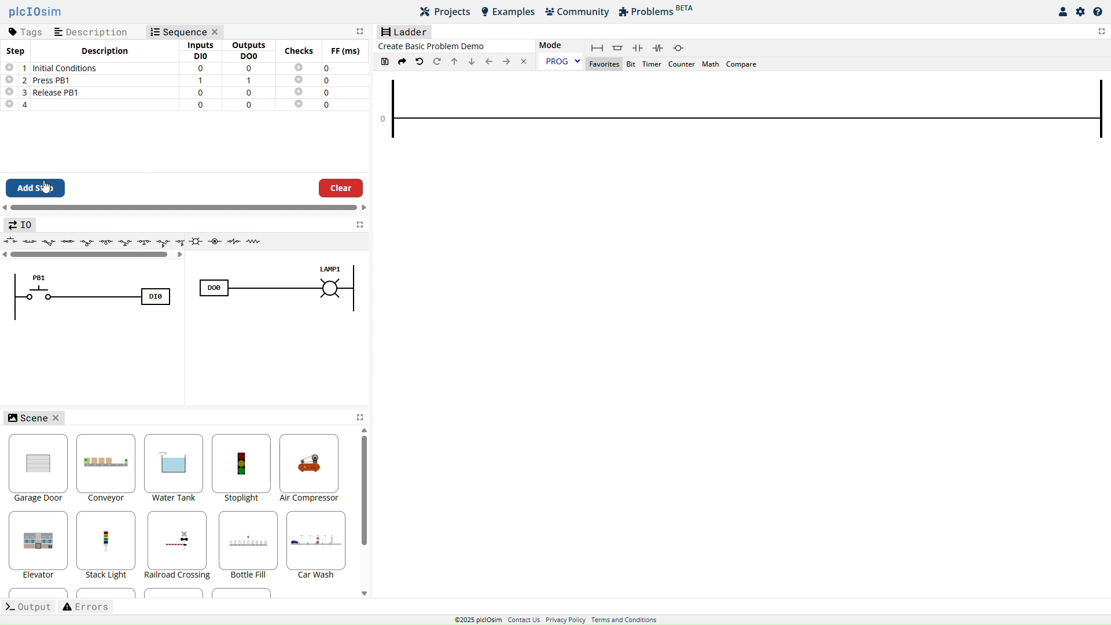
pyautogui.click(65, 108)
pyautogui.write('Final Conditions')
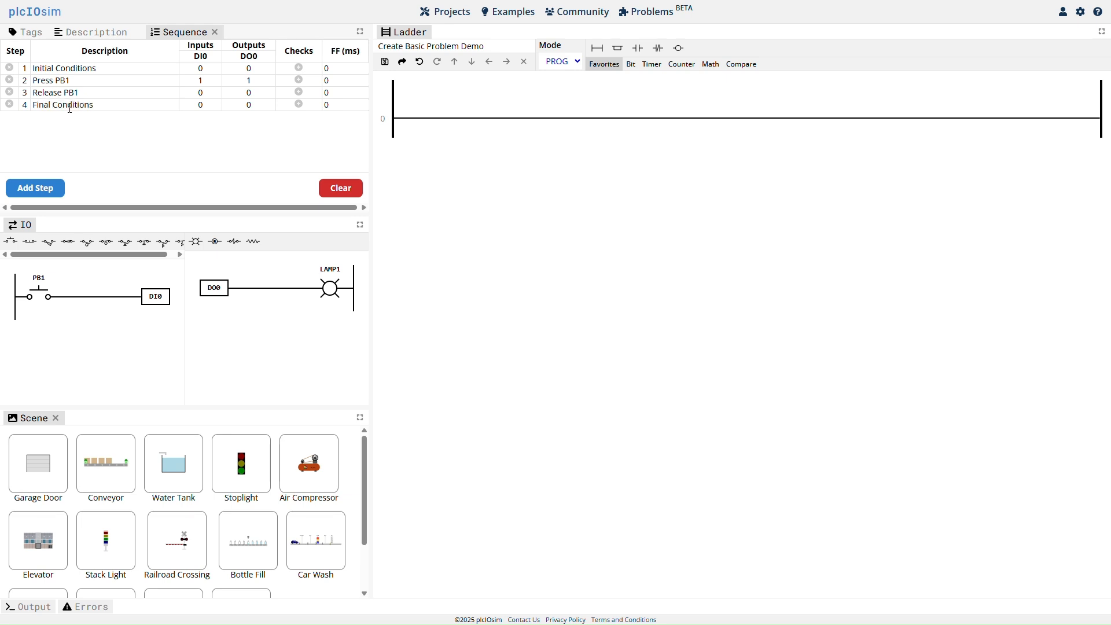
pyautogui.click(463, 181)
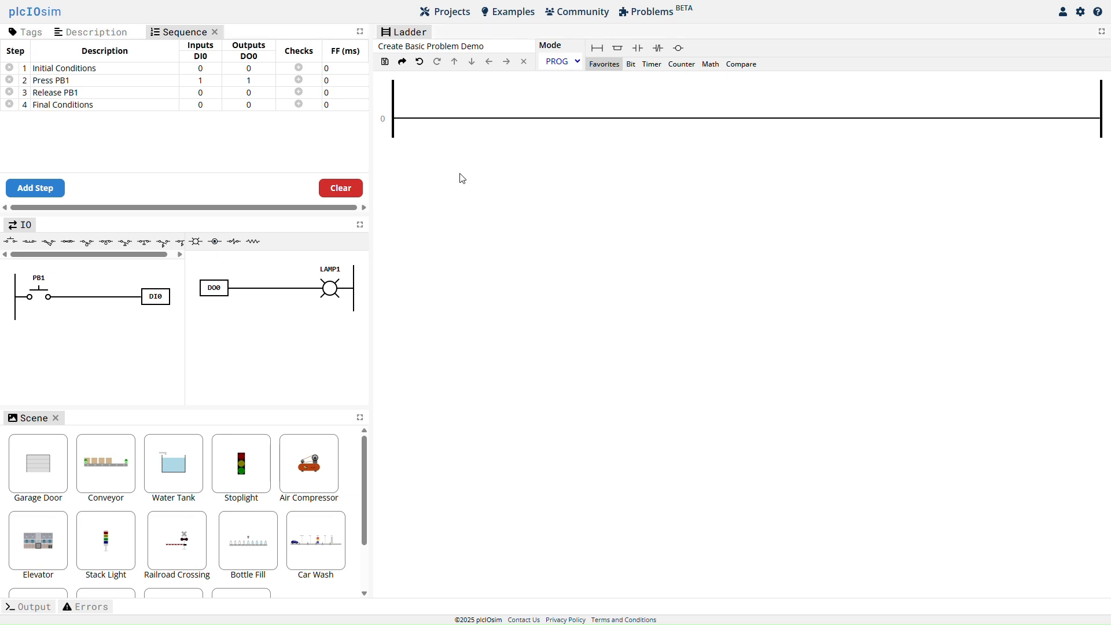
# Build rung 0 with a normally open contact for PB1 and an output coil for LAMP1.
pyautogui.click(454, 119)
pyautogui.click(637, 49)
pyautogui.click(447, 86)
pyautogui.click(440, 111)
pyautogui.click(678, 51)
pyautogui.click(1077, 90)
pyautogui.click(1060, 132)
# Test push button PB1 with the program in RUN mode and submit the program for validation.
pyautogui.click(573, 62)
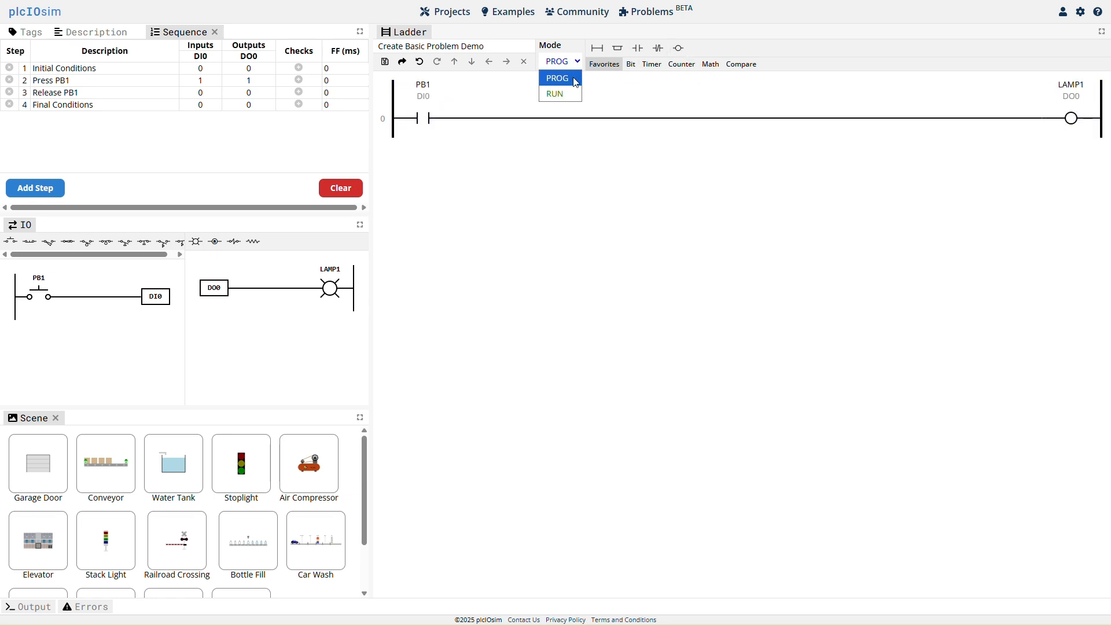
pyautogui.click(574, 95)
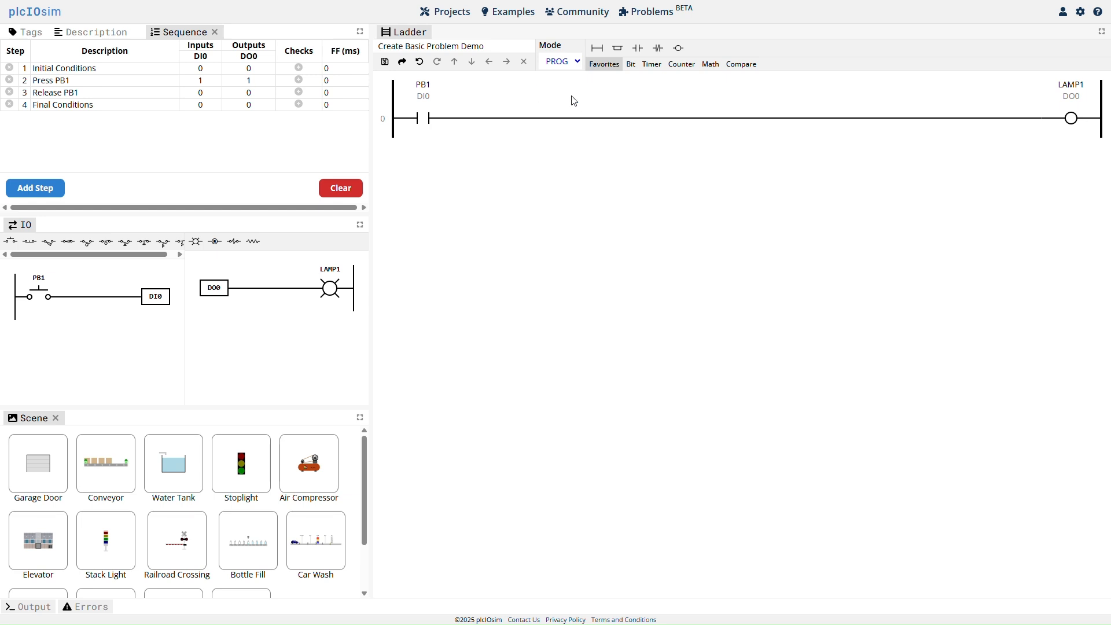
pyautogui.click(44, 298)
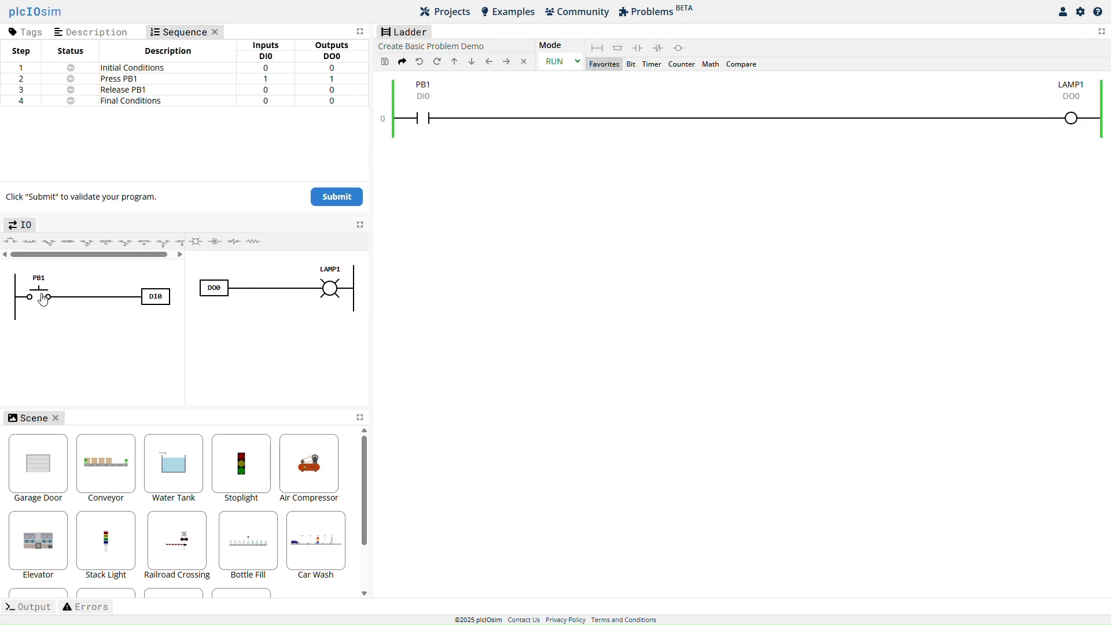
pyautogui.click(44, 298)
pyautogui.click(343, 198)
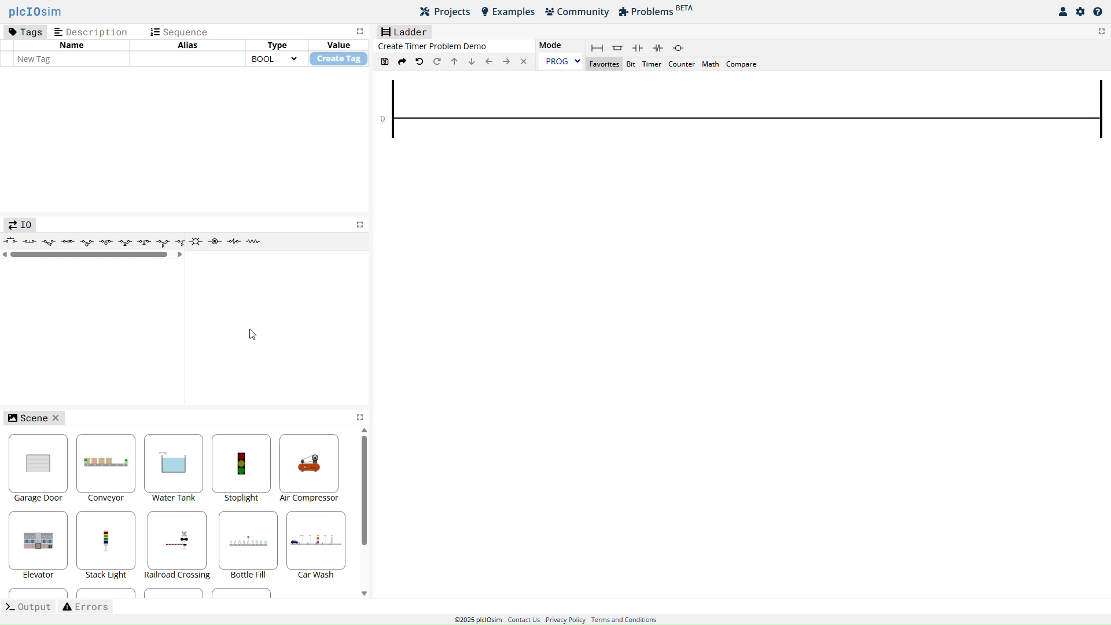
# Add push button PB1 and lamp LAMP1 to the timer problem's IO, and create a TIMER tag named TMR.
pyautogui.click(10, 241)
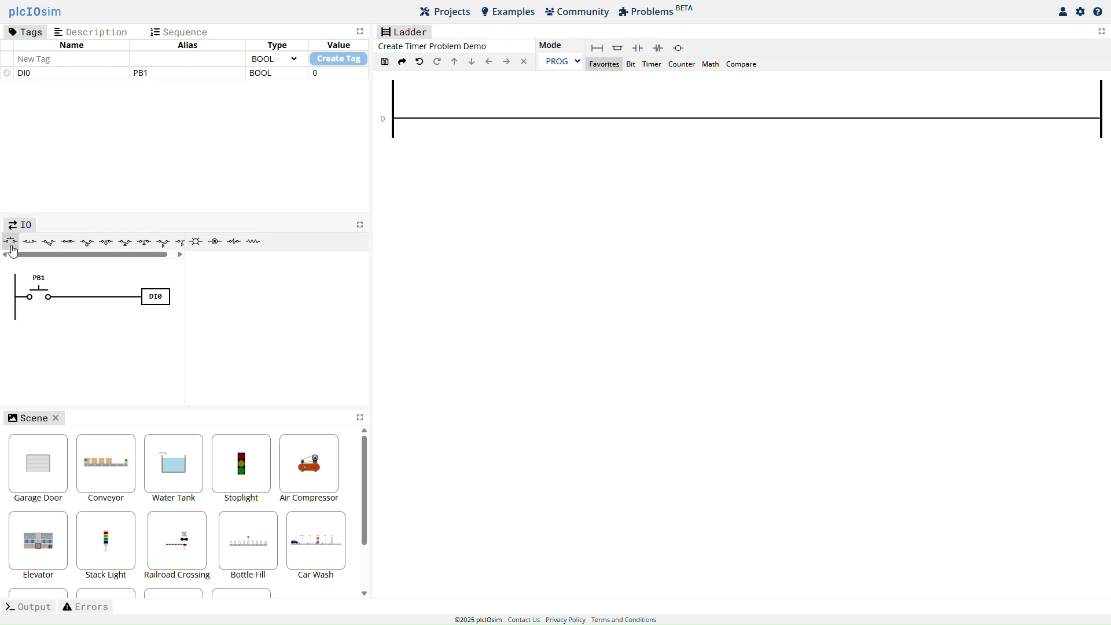
pyautogui.click(196, 242)
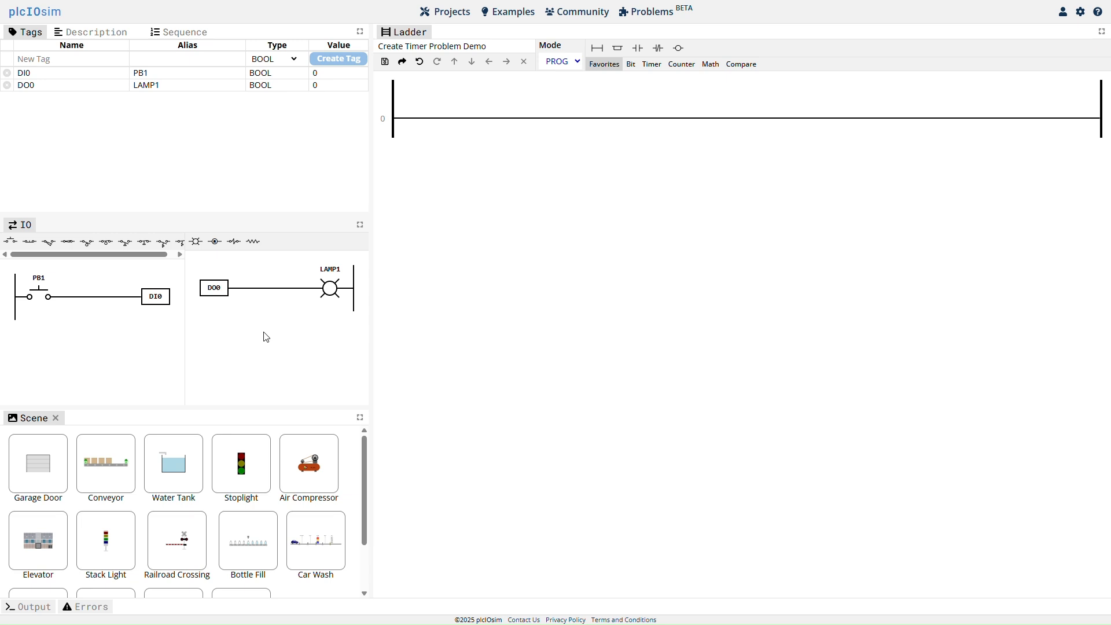
pyautogui.click(69, 59)
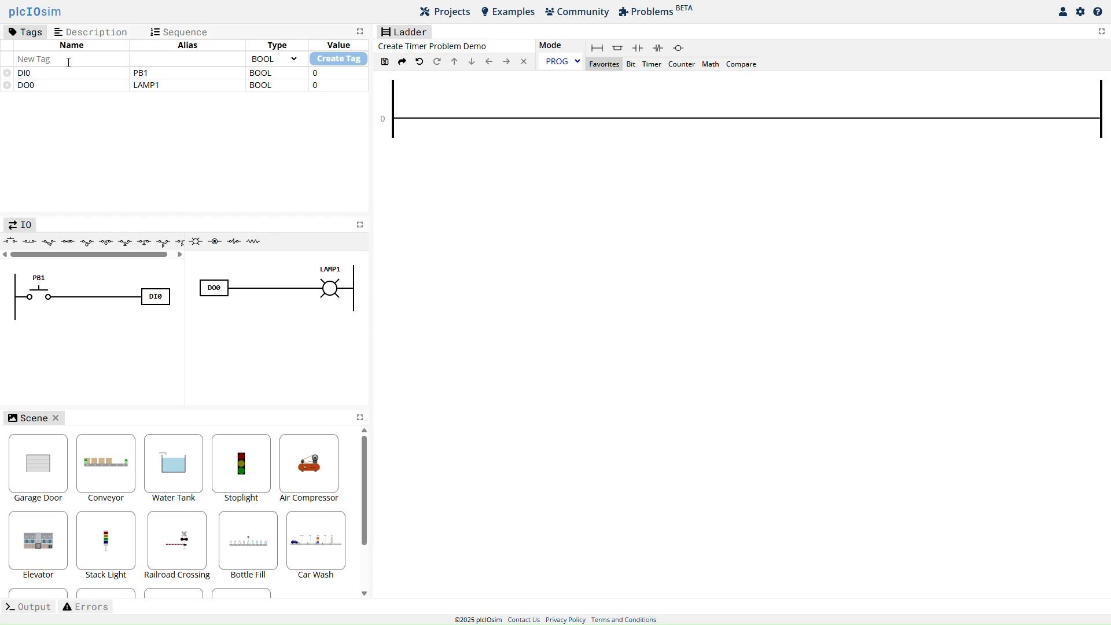
pyautogui.write('TMR')
pyautogui.click(297, 59)
pyautogui.click(262, 102)
pyautogui.press('Return')
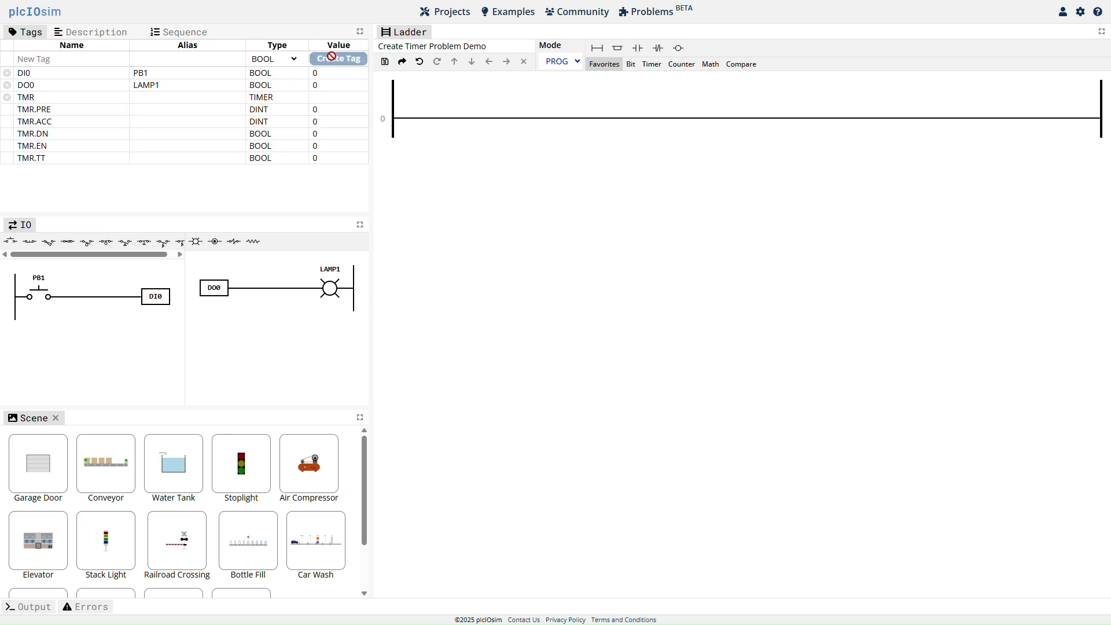
# Add the sequence steps Initial Conditions and Press PB1, with DI0 set to 1 for Press PB1.
pyautogui.click(198, 39)
pyautogui.click(35, 188)
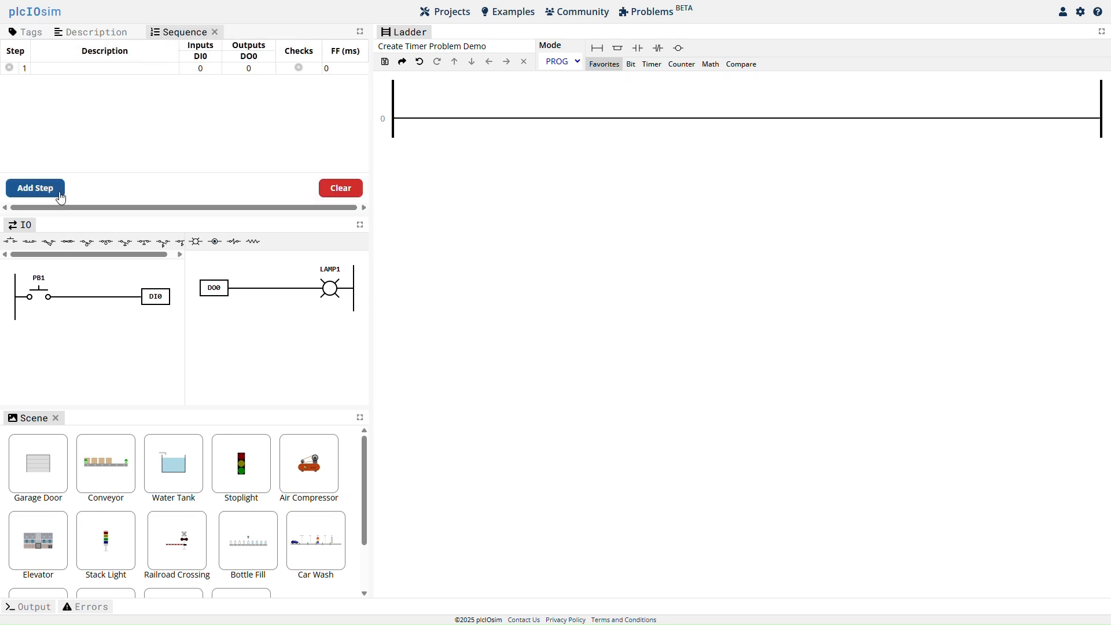
pyautogui.click(84, 69)
pyautogui.write('Initial Conditions')
pyautogui.click(26, 188)
pyautogui.click(77, 81)
pyautogui.write('Press PB1')
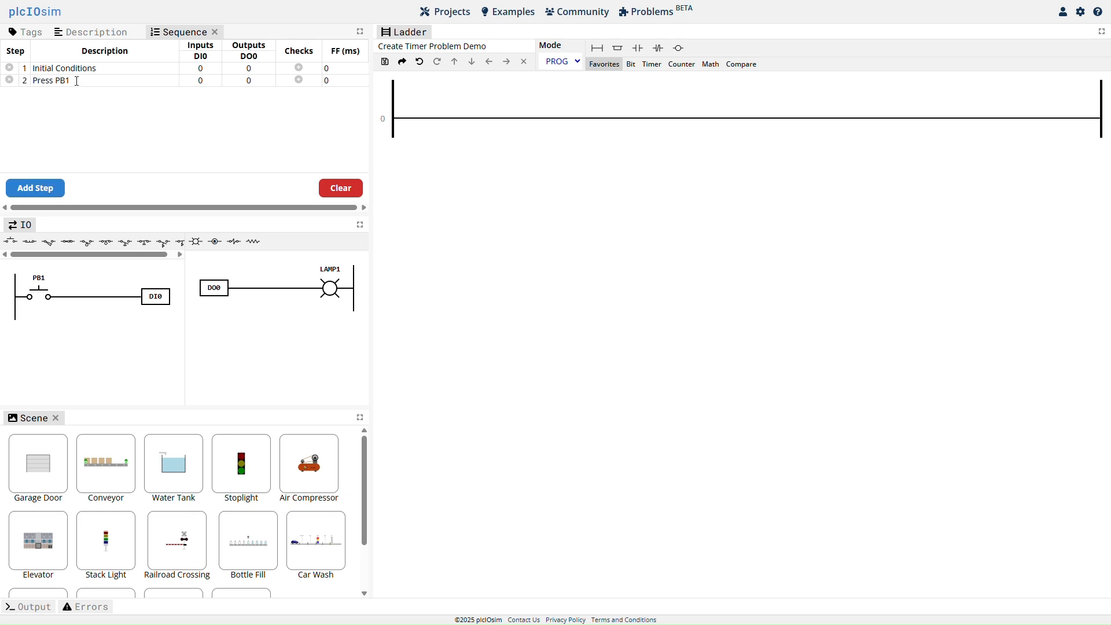
pyautogui.click(217, 84)
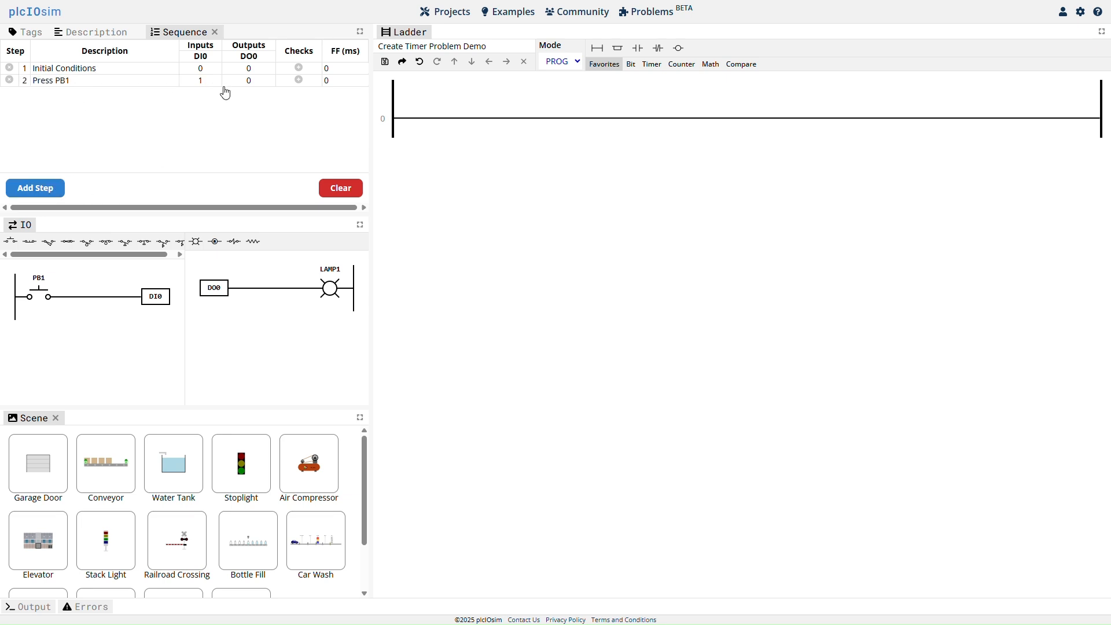
# Add sequence step 3 with the description Release PB1.
pyautogui.click(57, 191)
pyautogui.click(75, 92)
pyautogui.write('Release PB1')
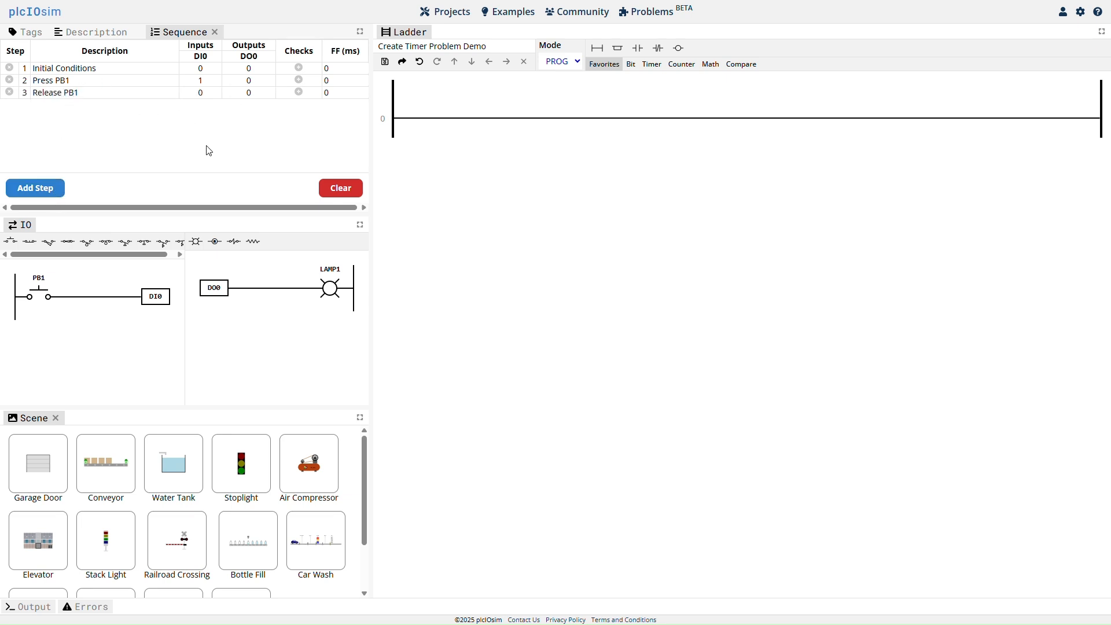
# Add sequence step 4, Hold PB1 for 3 seconds, with DI0 and DO0 set to 1 and FF set to 3000 ms.
pyautogui.click(52, 188)
pyautogui.click(70, 106)
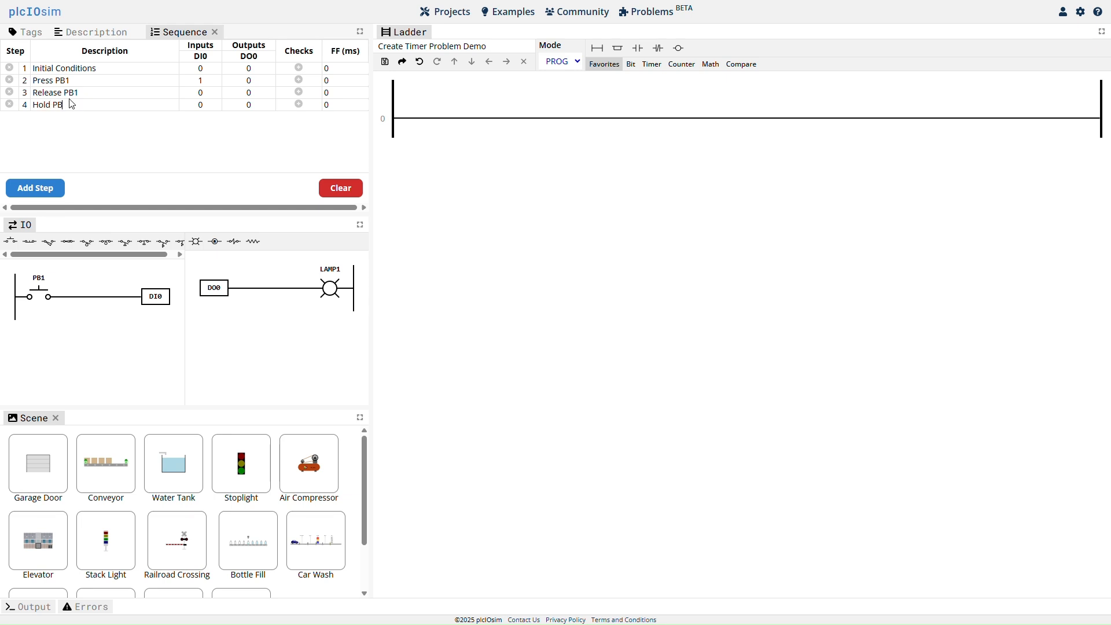
pyautogui.write('Hold PB1 for 3 seconds')
pyautogui.click(214, 105)
pyautogui.click(254, 107)
# Add sequence step 5, Release PB1, and sequence step 6, Final Conditions.
pyautogui.click(62, 186)
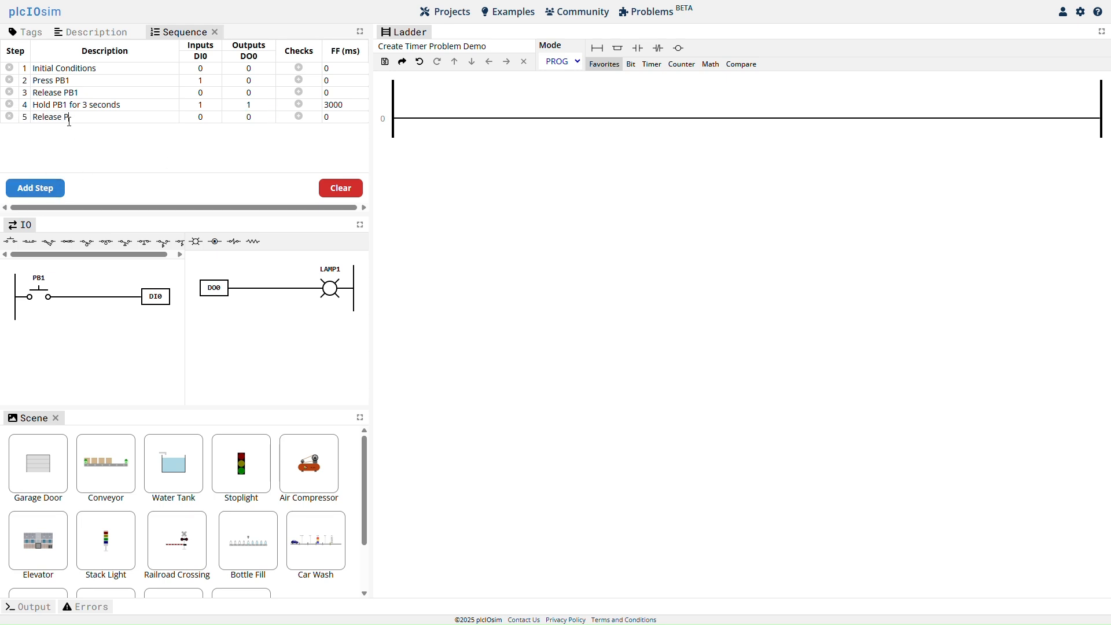
pyautogui.click(35, 188)
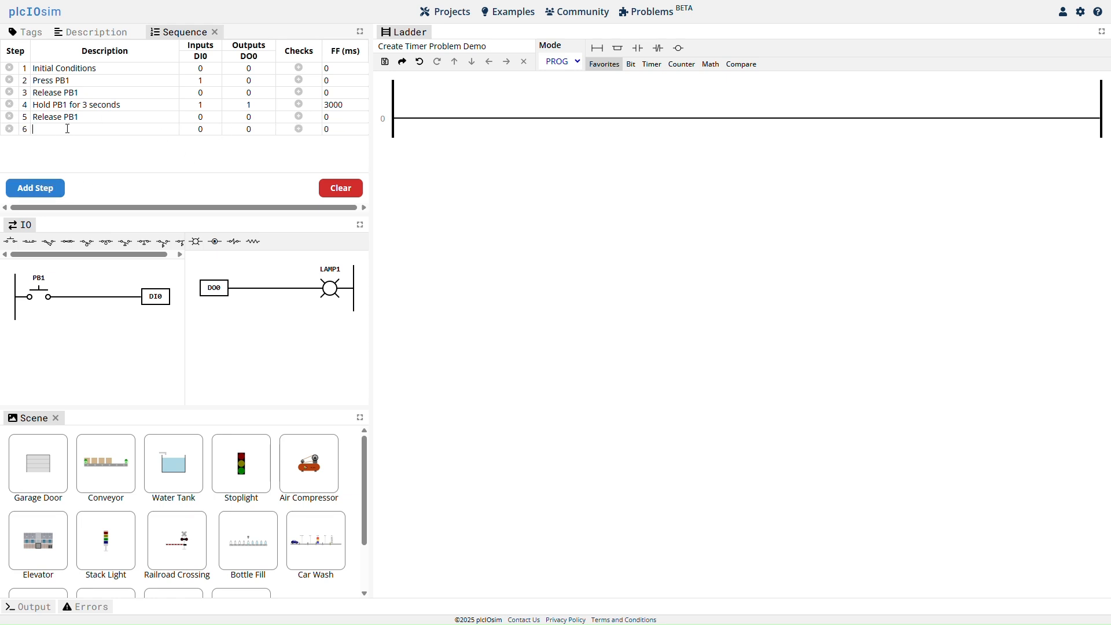
pyautogui.write('Final Conditions')
pyautogui.click(439, 230)
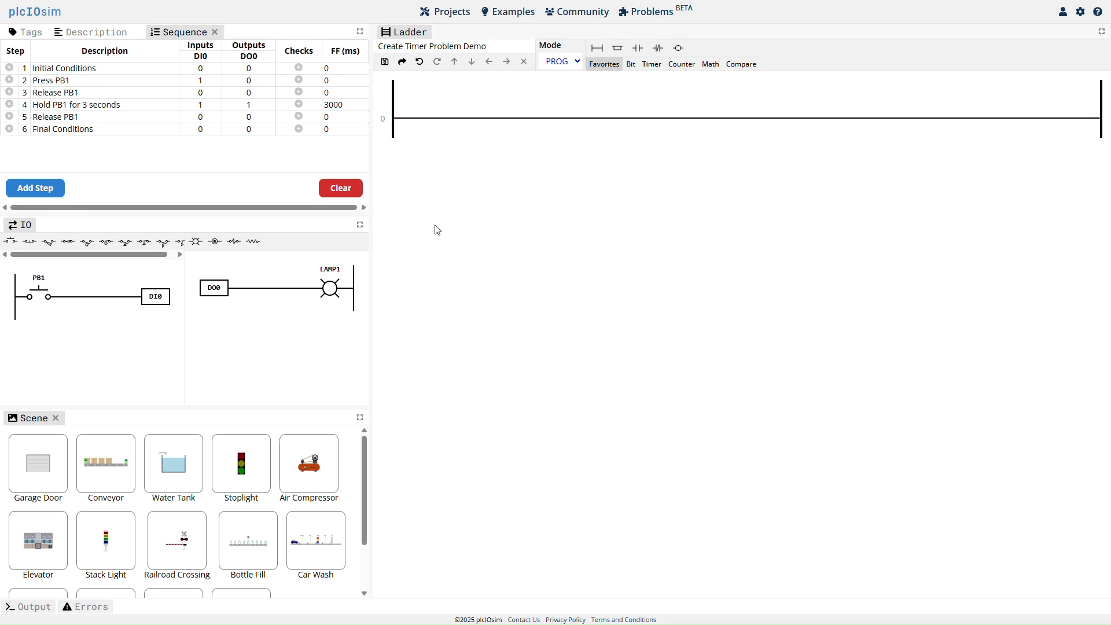
# Build rung 0 with a PB1 contact driving a TON timer that uses tag TMR and a preset of 3000.
pyautogui.click(490, 118)
pyautogui.click(638, 48)
pyautogui.click(652, 64)
pyautogui.click(659, 48)
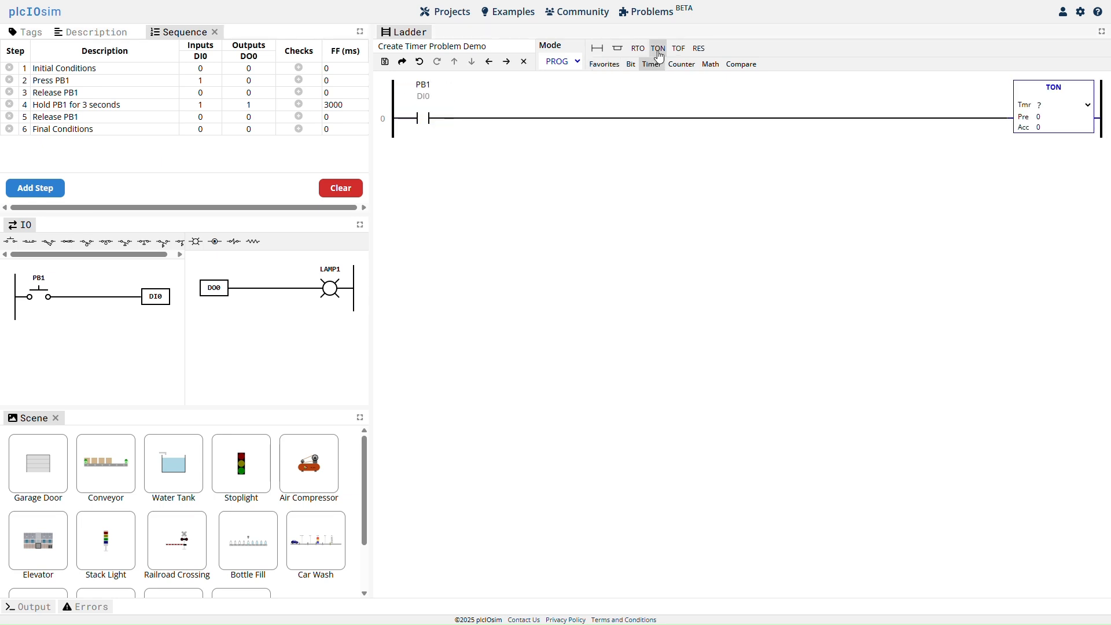
pyautogui.click(1054, 106)
pyautogui.click(1049, 124)
# Add rung 1 with a normally open TMR.DN contact and an output coil for LAMP1.
pyautogui.click(597, 48)
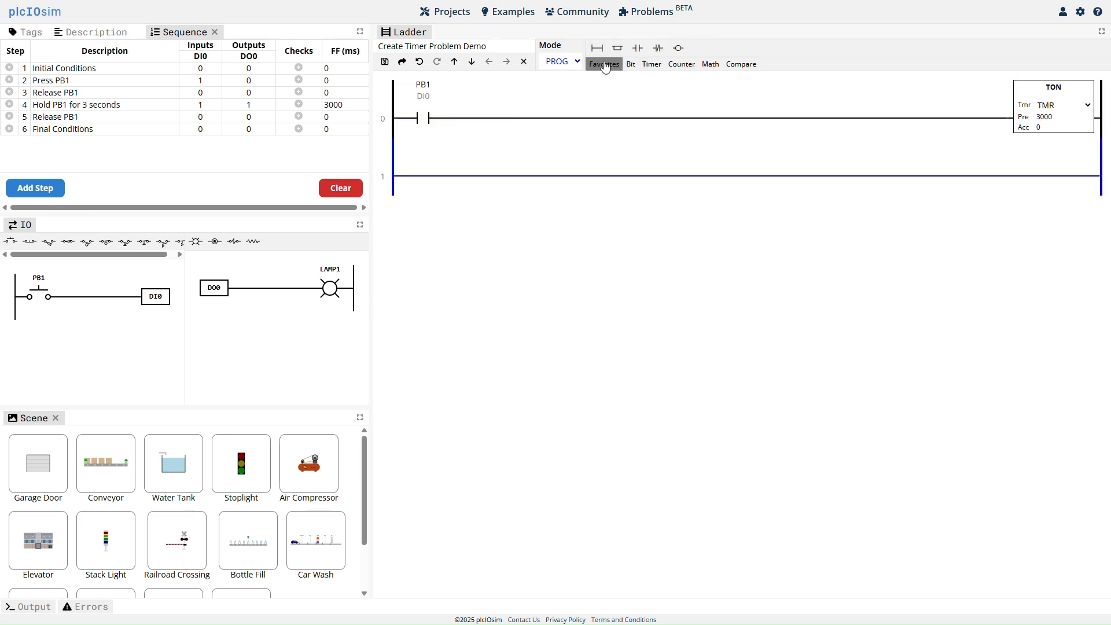
pyautogui.click(638, 48)
pyautogui.click(416, 202)
pyautogui.click(1047, 145)
pyautogui.click(1054, 234)
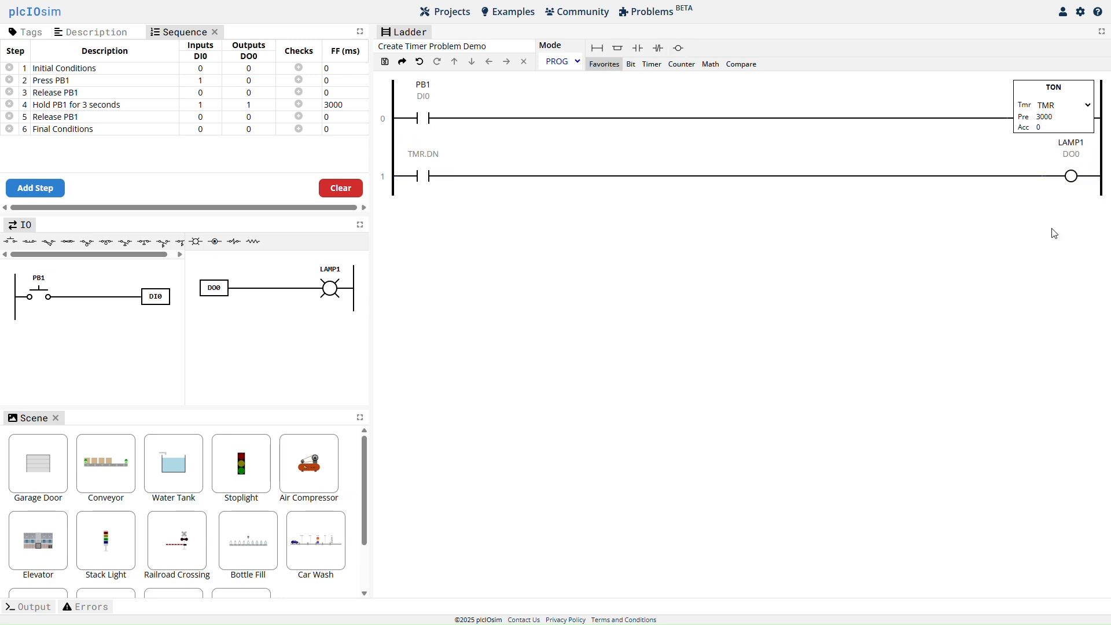
# Test pressing and holding PB1 in RUN mode, then submit the timer program for validation.
pyautogui.click(577, 63)
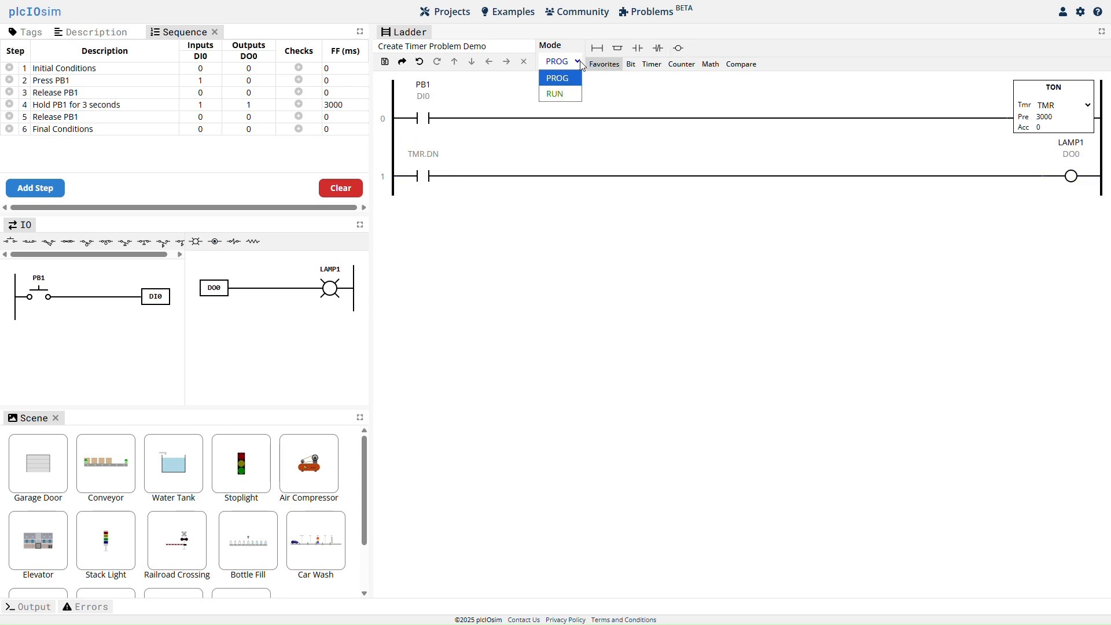
pyautogui.click(573, 98)
pyautogui.click(39, 297)
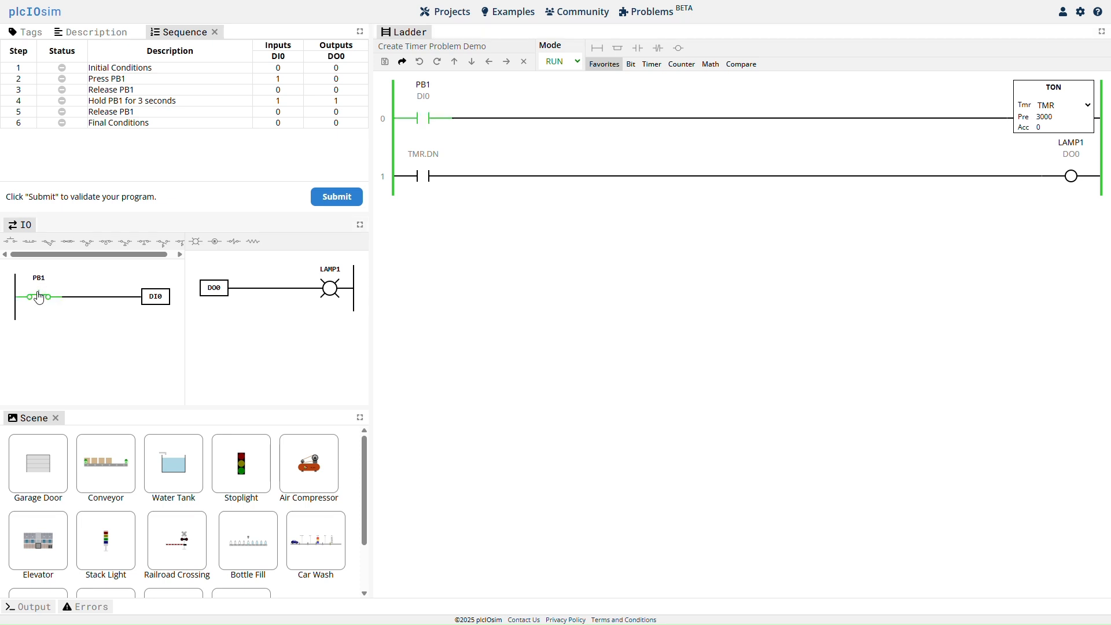
pyautogui.click(38, 300)
pyautogui.click(39, 298)
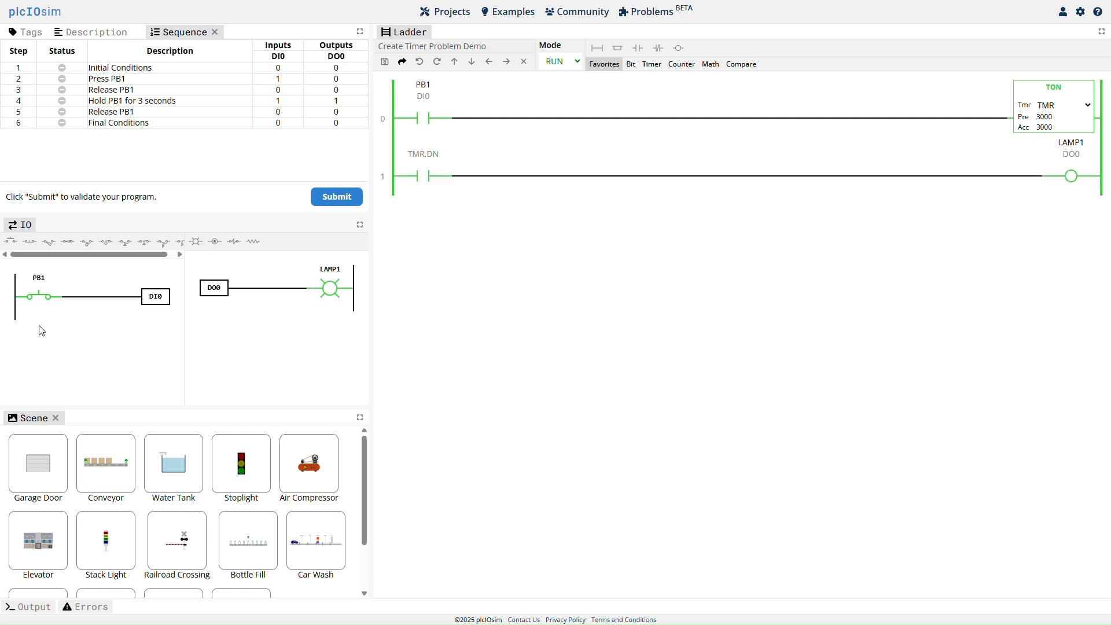
pyautogui.click(43, 299)
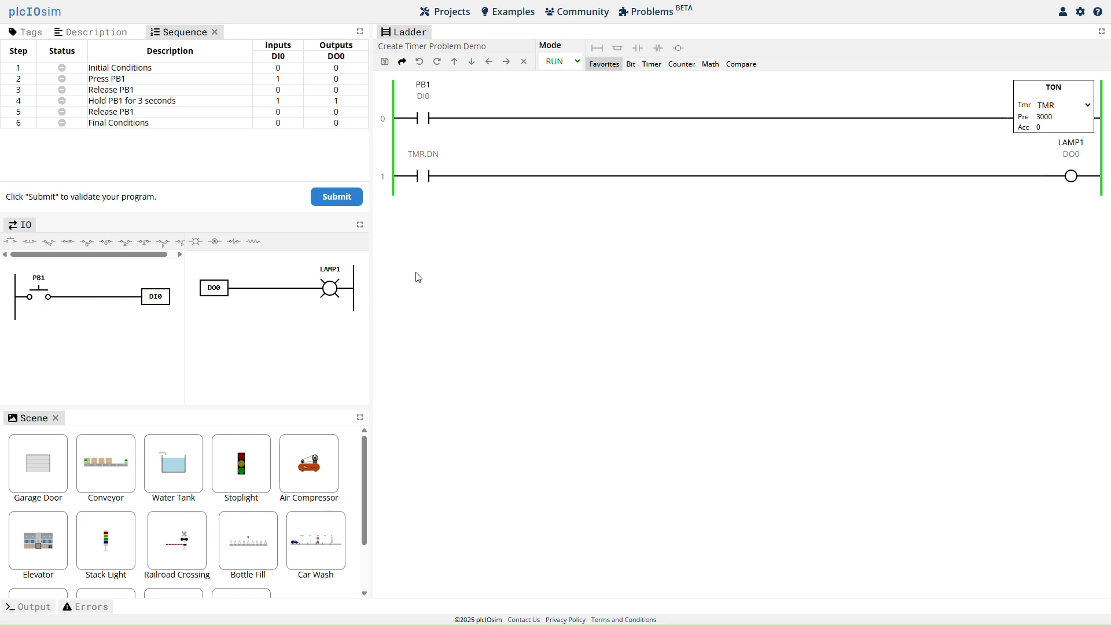
pyautogui.click(339, 203)
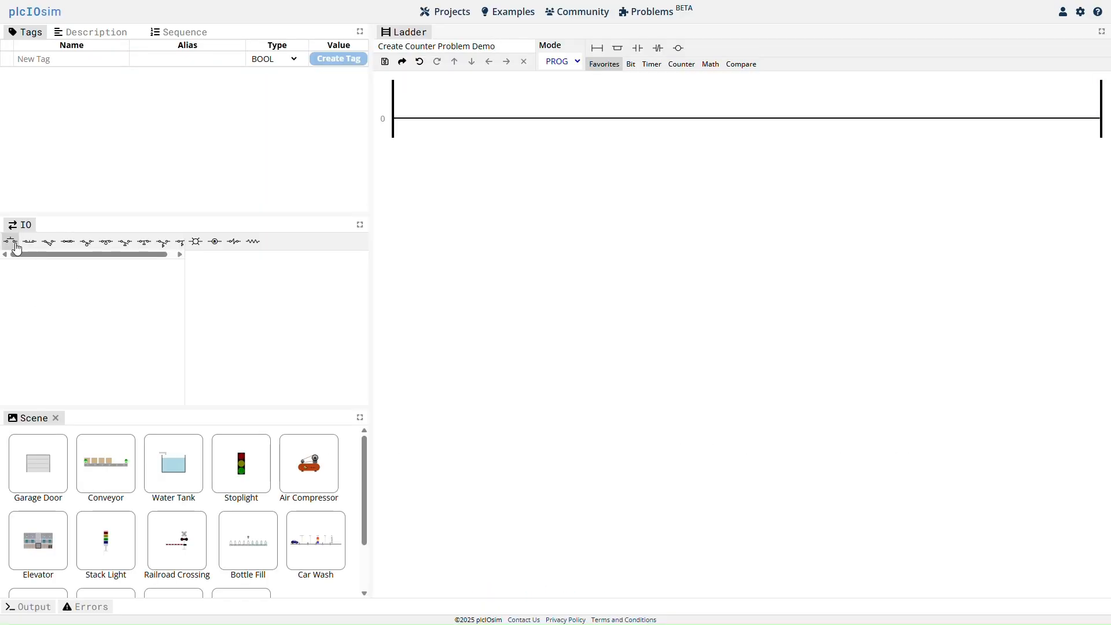
# Add push buttons PB1 and PB2 and lamp LAMP1 to the counter problem's IO.
pyautogui.click(15, 246)
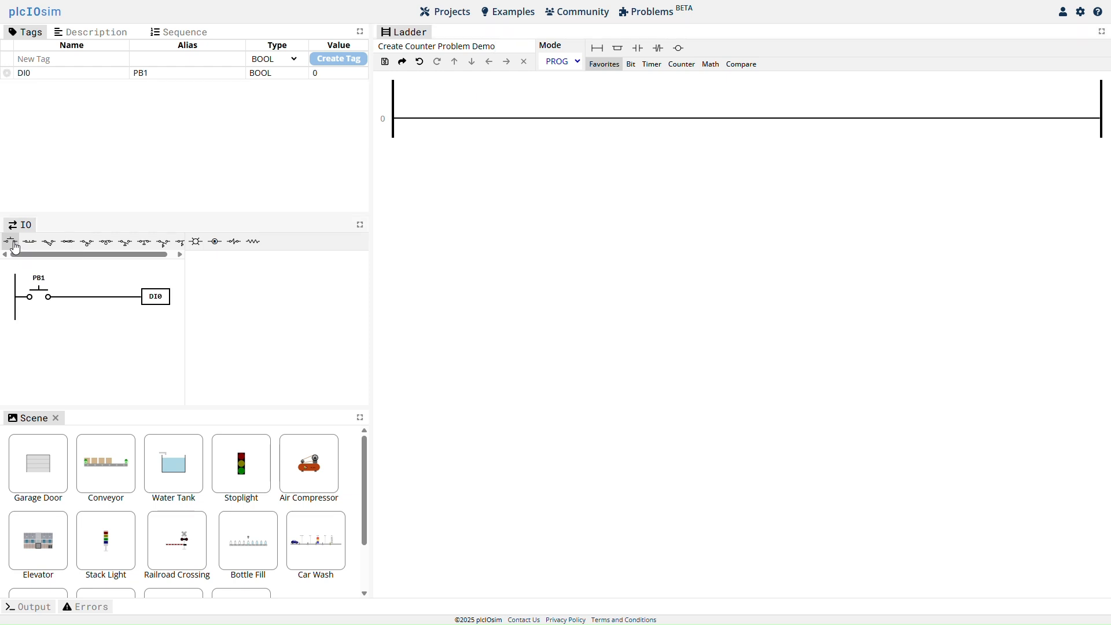
pyautogui.click(201, 250)
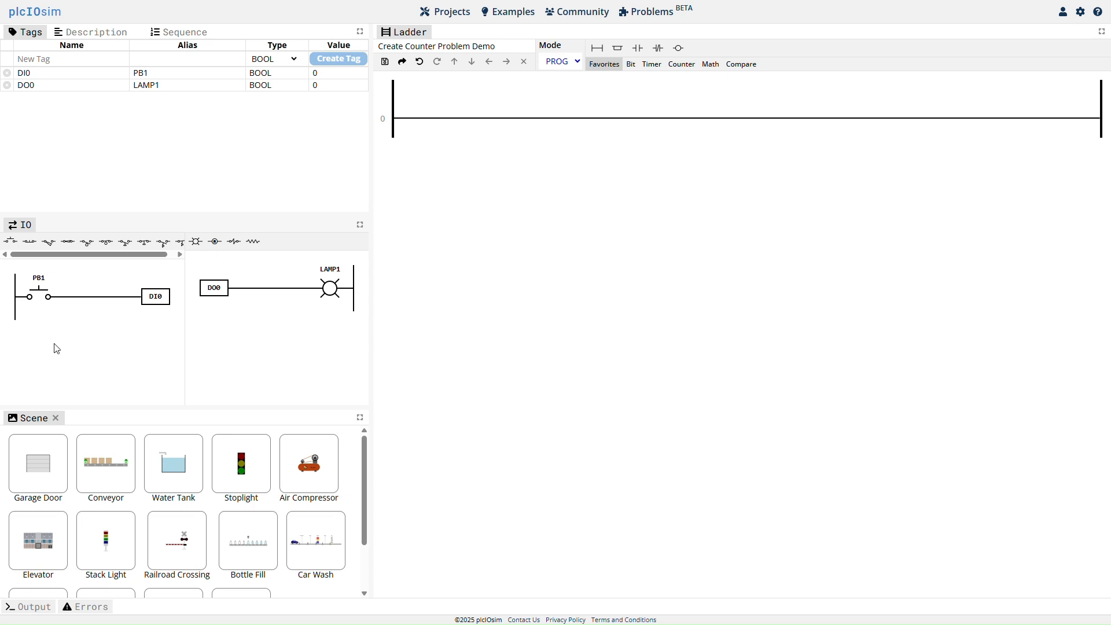
pyautogui.click(15, 245)
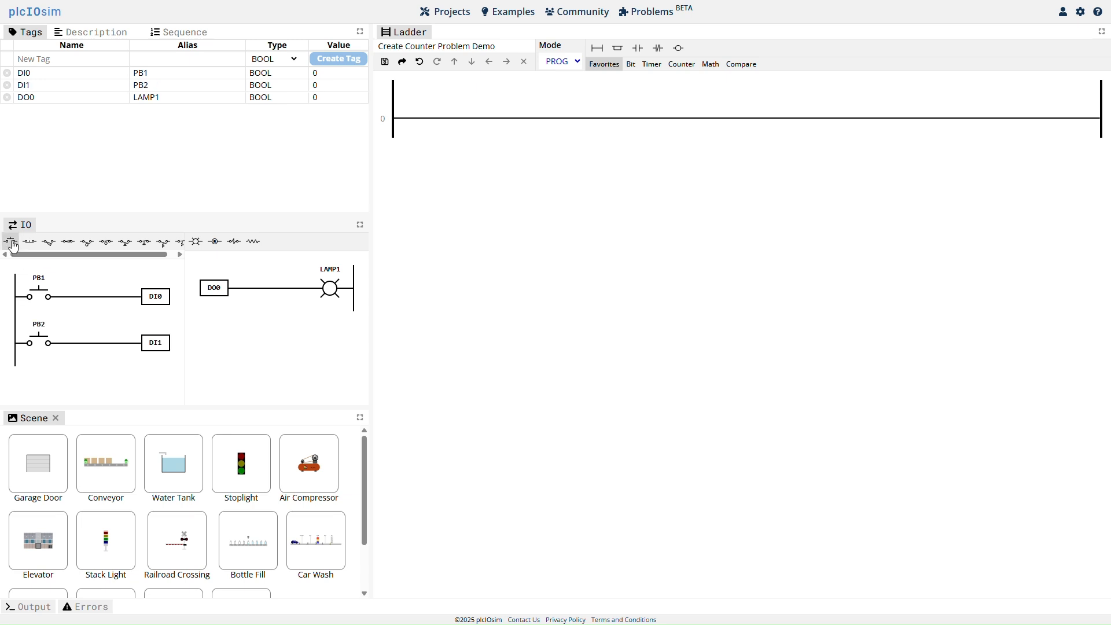
# Create a tag named CTR of type COUNTER.
pyautogui.click(70, 58)
pyautogui.write('CTR')
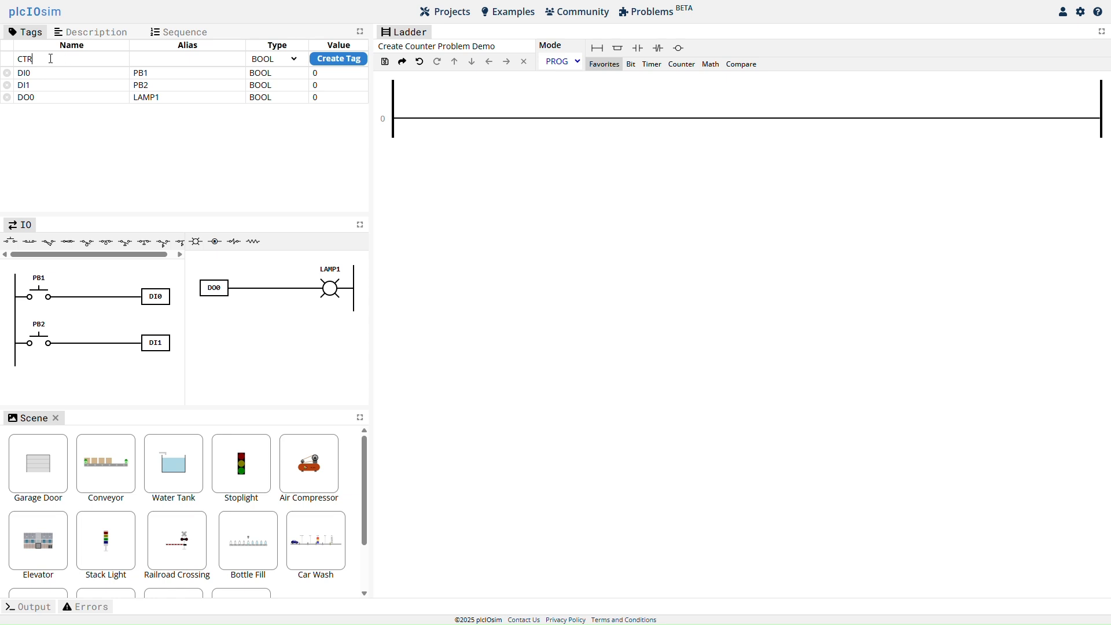
pyautogui.click(275, 59)
pyautogui.click(270, 120)
pyautogui.click(339, 58)
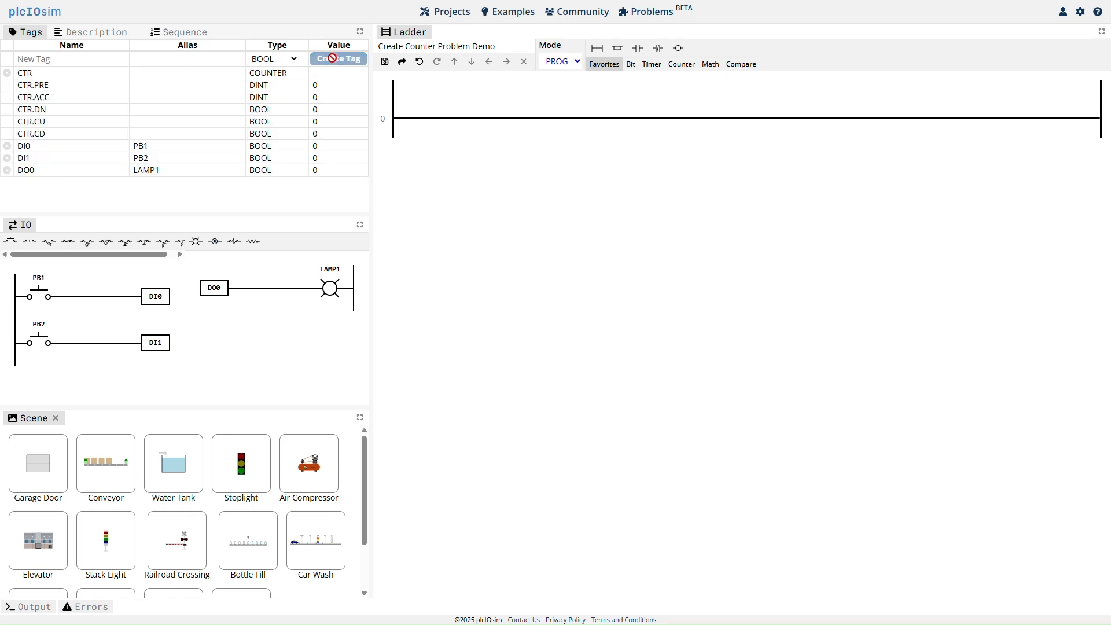
# Add the sequence steps Initial Conditions and Press PB1 (1st time), with DI0 set to 1 for the press.
pyautogui.click(179, 32)
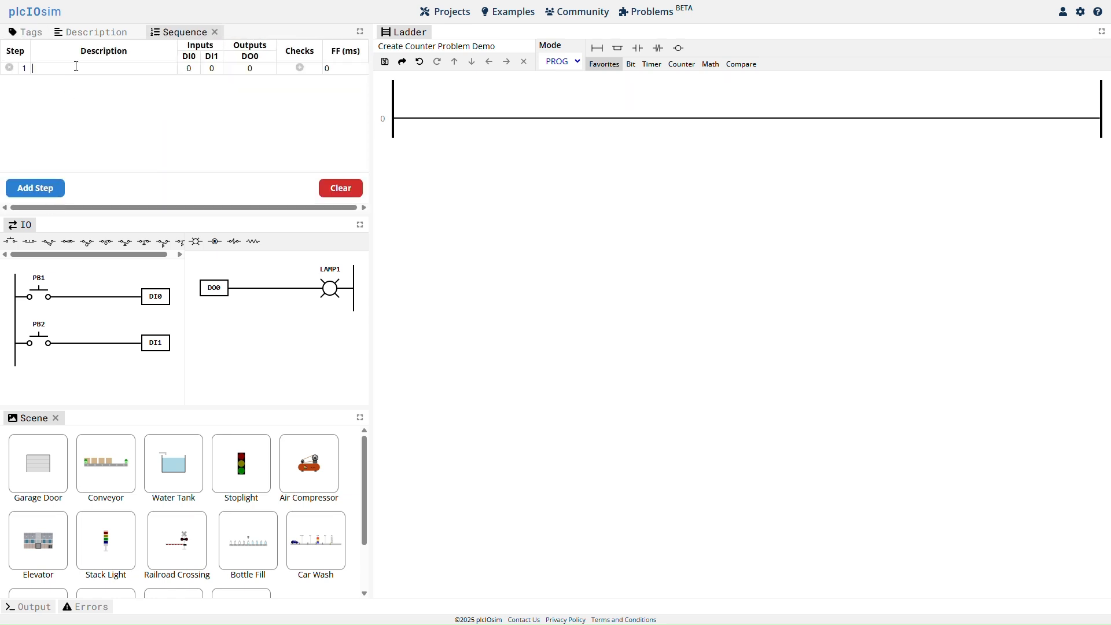
pyautogui.click(76, 66)
pyautogui.write('Initial Conditions')
pyautogui.click(51, 190)
pyautogui.click(69, 80)
pyautogui.write('Press PB1 (1st time)')
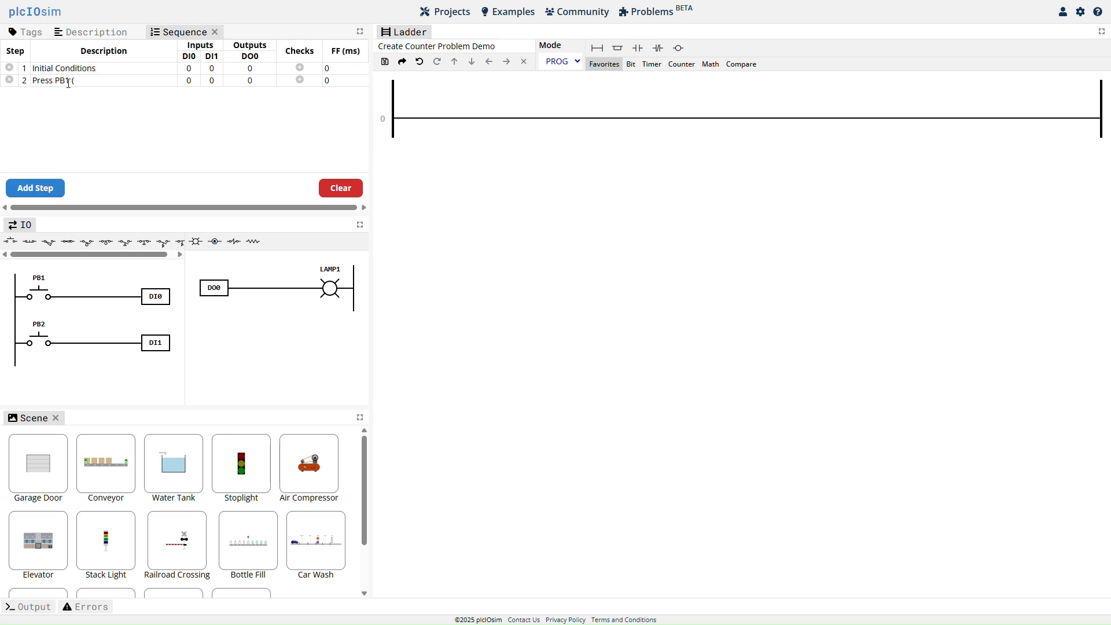
pyautogui.click(192, 83)
# Add sequence step 3, Release PB1 (1st time), and sequence step 4, Press PB1 (2nd time).
pyautogui.click(51, 192)
pyautogui.click(65, 89)
pyautogui.write('Release PB1 (1st time)')
pyautogui.click(61, 187)
pyautogui.write('Press PB1 (2nd time)')
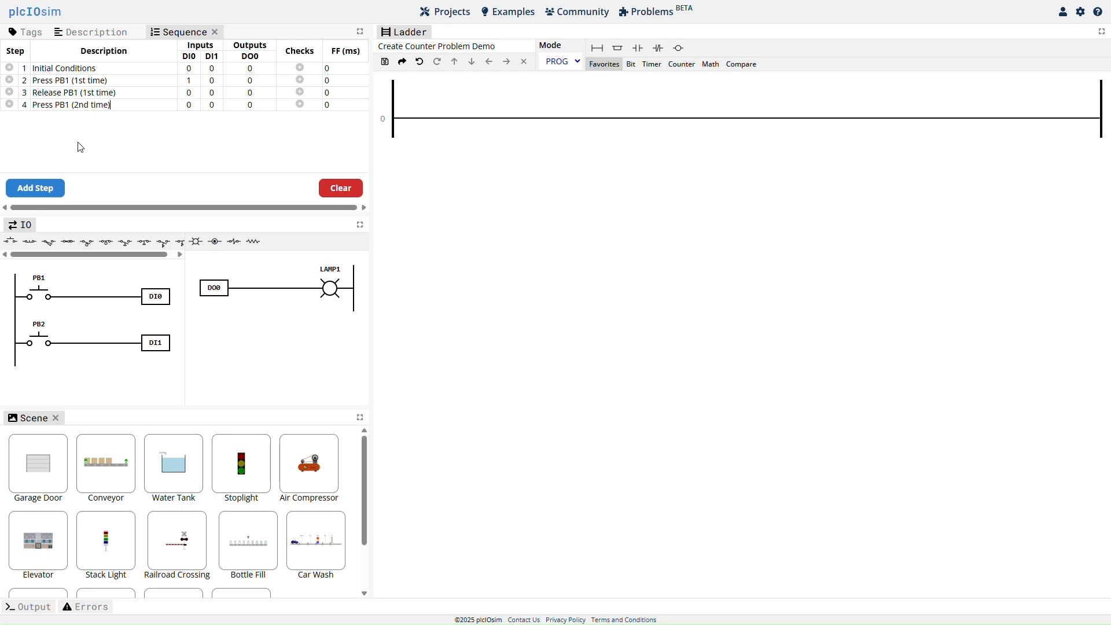
# Set DI0 to 1 for sequence step 4 and add step 5, Release PB1 (2nd time).
pyautogui.click(49, 187)
pyautogui.click(188, 105)
pyautogui.write('Release PB1 (2nd time)')
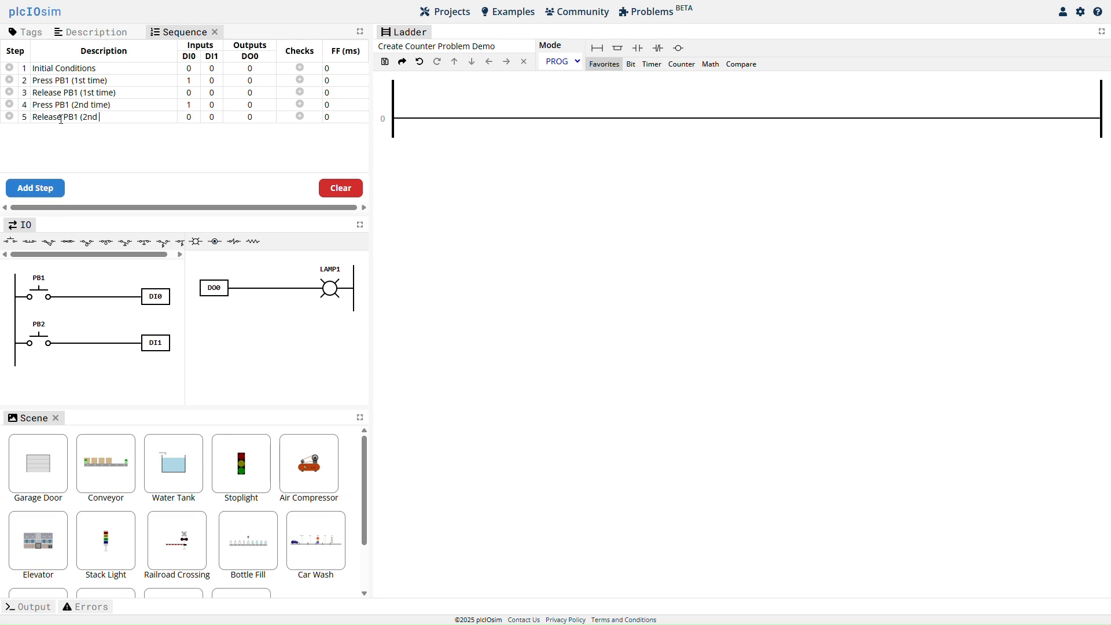
# Add sequence step 6, Press PB1 (3rd time), with DI0 and DO0 set to 1 and a check for CTR ACC of 3.
pyautogui.click(58, 188)
pyautogui.write('Press PB1 (3rd time')
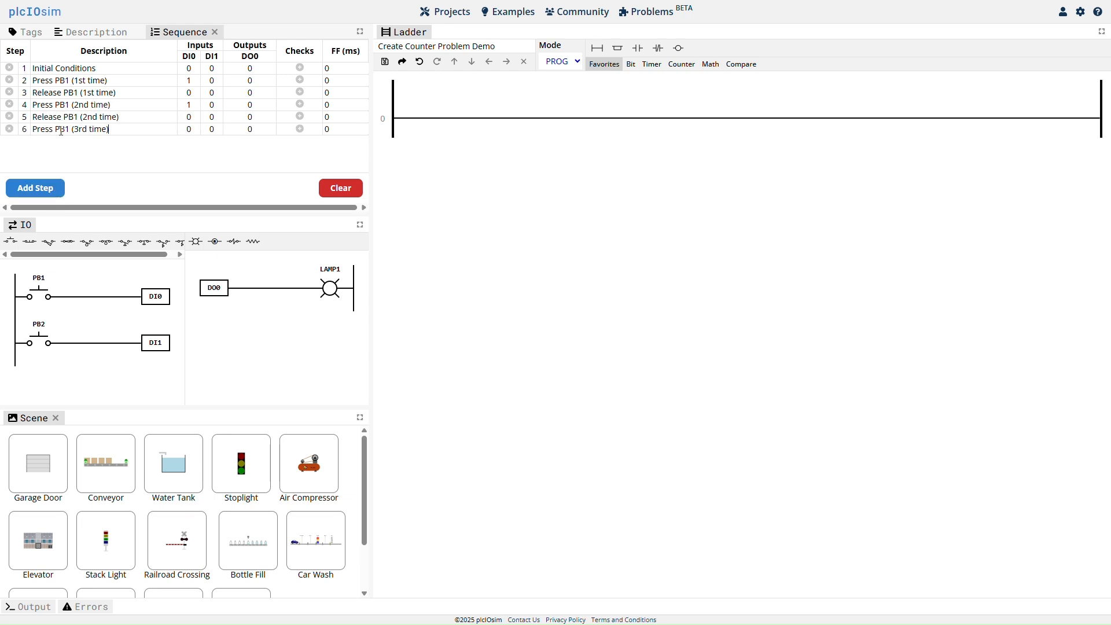
pyautogui.click(189, 129)
pyautogui.click(250, 129)
pyautogui.click(300, 130)
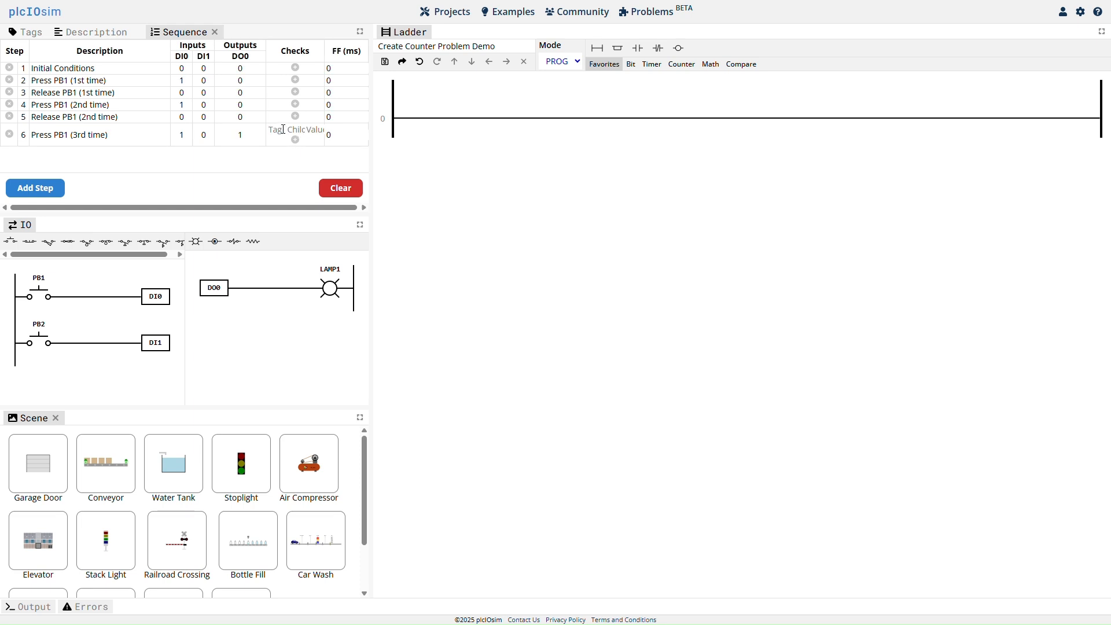
pyautogui.write('CT')
pyautogui.write('A')
pyautogui.write('3')
# Add sequence step 7, Release PB1 (3rd time), with DO0 set to 1 and a check for CTR ACC of 3.
pyautogui.click(53, 187)
pyautogui.write('Rel')
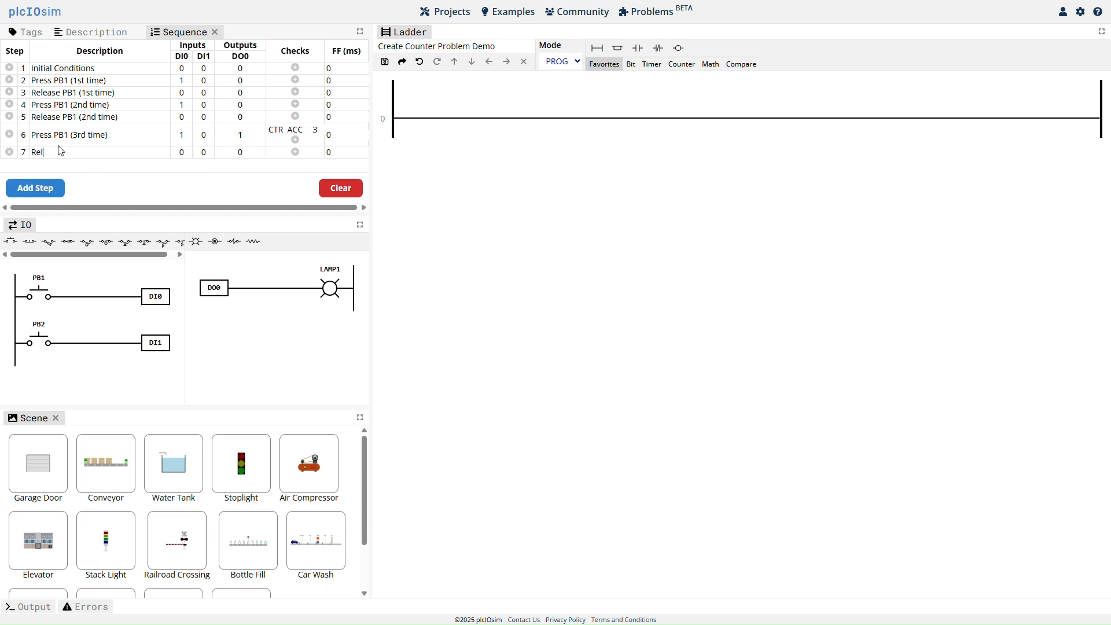
pyautogui.write('ease PB1 (3rd time)')
pyautogui.click(295, 152)
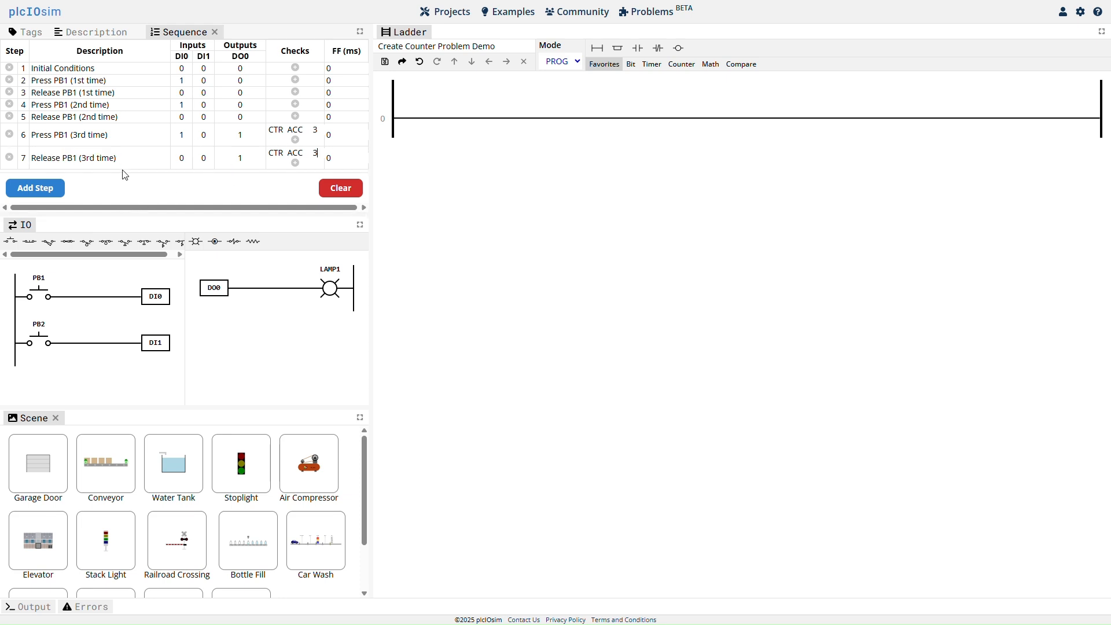
# Add sequence step 8, Press PB2, with DI1 set to 1 and a check for CTR ACC of 0.
pyautogui.click(35, 187)
pyautogui.write('PB2')
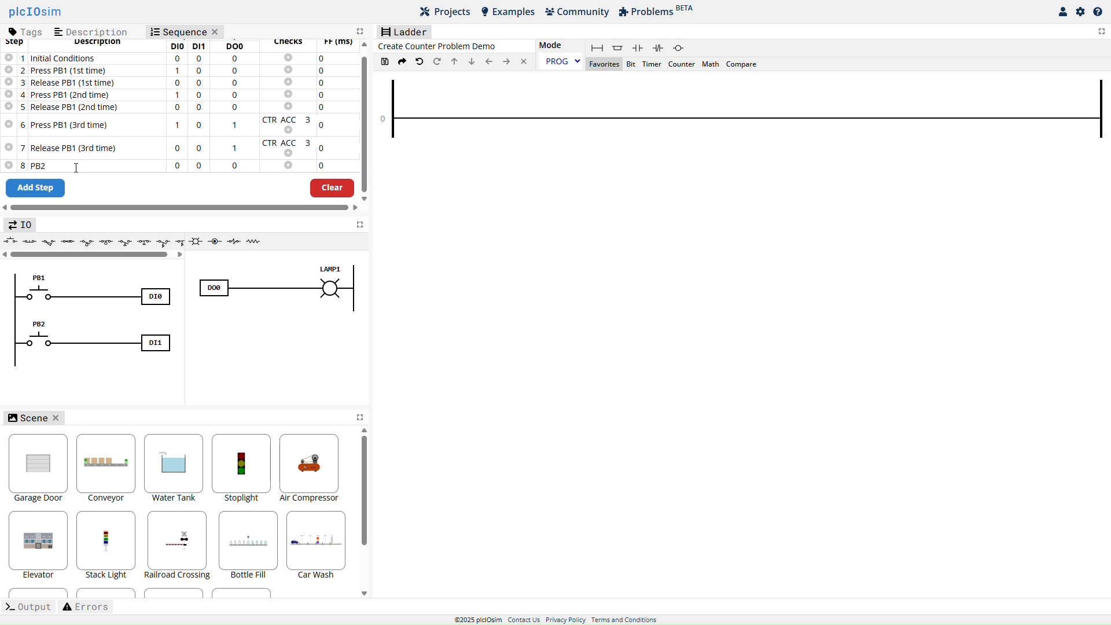
pyautogui.press('BackSpace')
pyautogui.press('BackSpace')
pyautogui.write('ress')
pyautogui.click(202, 169)
pyautogui.click(289, 169)
pyautogui.write('CTR')
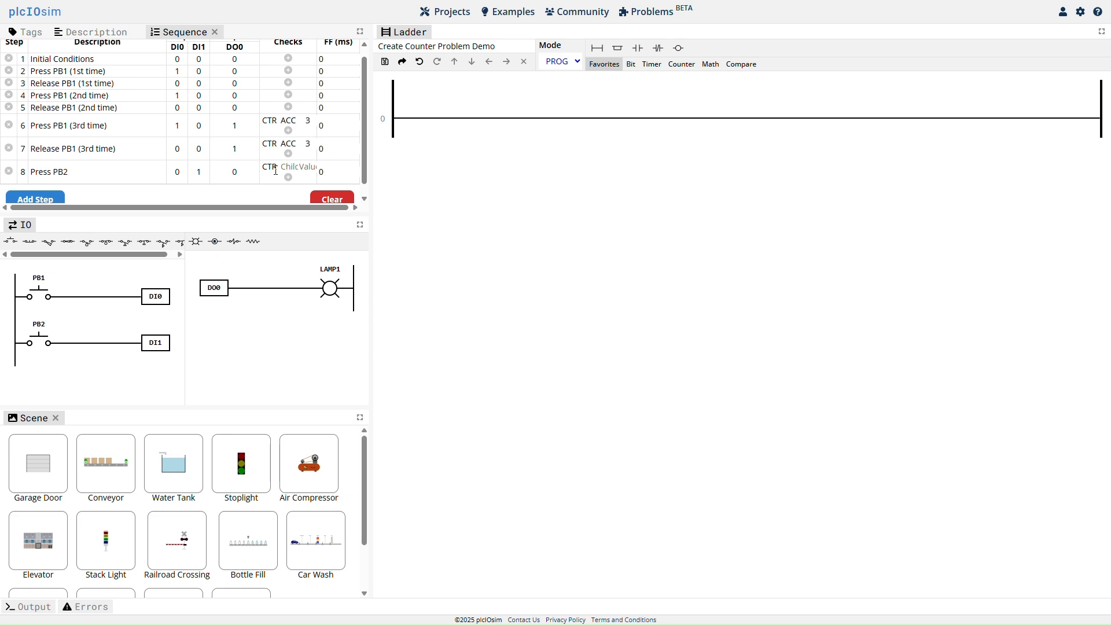
pyautogui.press('Tab')
pyautogui.write('ACC')
pyautogui.press('Tab')
pyautogui.write('0')
pyautogui.press('Return')
# Add sequence step 9, Release PB2, and sequence step 10, Final Conditions.
pyautogui.write('Release PB2')
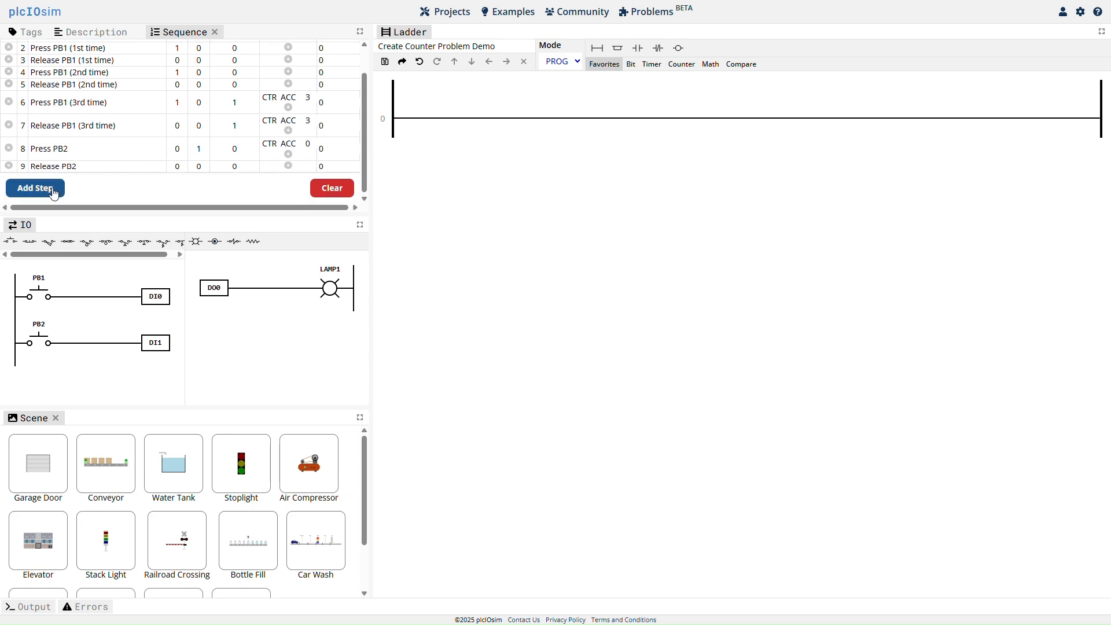
pyautogui.click(58, 186)
pyautogui.write('Final Conditions')
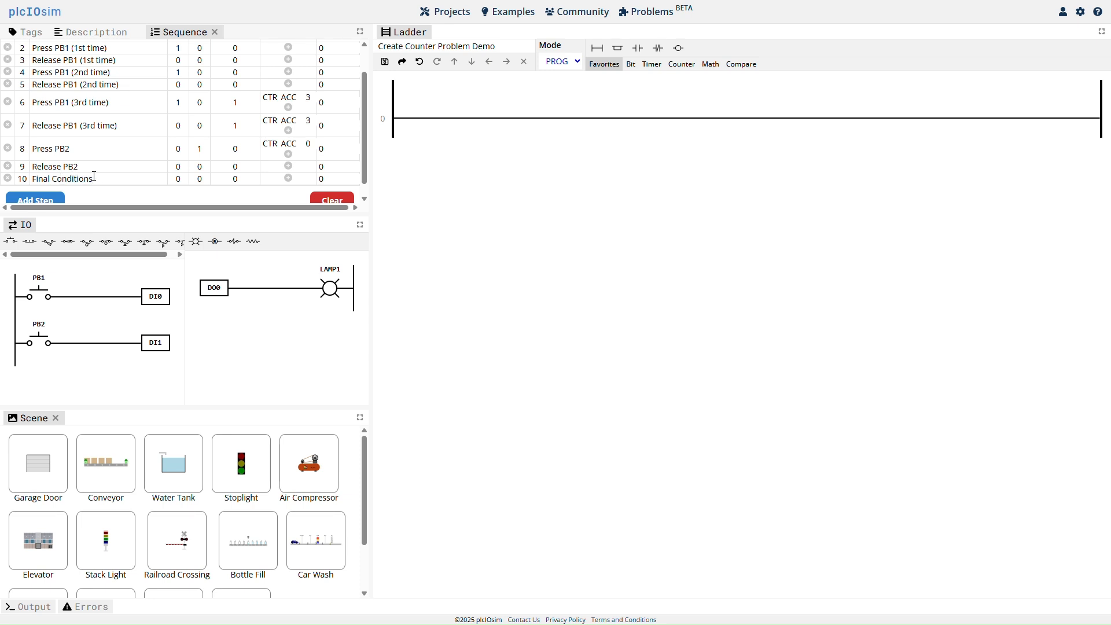
pyautogui.scroll(1, 236, 194)
# Build rung 0 with a normally open PB1 contact driving a CTU counter on tag CTR with preset 3.
pyautogui.click(444, 87)
pyautogui.moveTo(637, 48)
pyautogui.mouseDown()
pyautogui.moveTo(426, 118)
pyautogui.moveTo(1050, 118)
pyautogui.mouseUp()
pyautogui.click(431, 163)
pyautogui.click(681, 64)
pyautogui.click(1063, 105)
pyautogui.click(1056, 134)
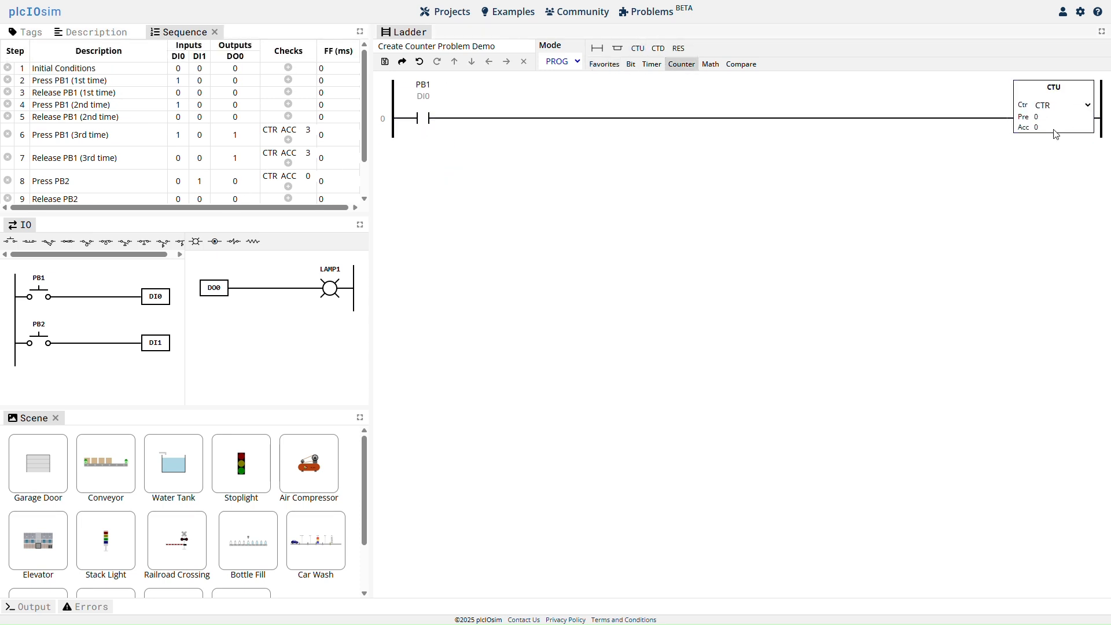
pyautogui.doubleClick(1037, 117)
pyautogui.write('3')
# Add rung 1 with a normally open CTR.DN contact driving the LAMP1 output coil.
pyautogui.click(598, 48)
pyautogui.click(604, 64)
pyautogui.moveTo(637, 48); pyautogui.dragTo(426, 176)
pyautogui.moveTo(678, 49); pyautogui.dragTo(1068, 176)
pyautogui.click(1060, 253)
# Add rung 2 with a normally open PB2 contact driving a RES instruction on tag CTR.
pyautogui.click(597, 48)
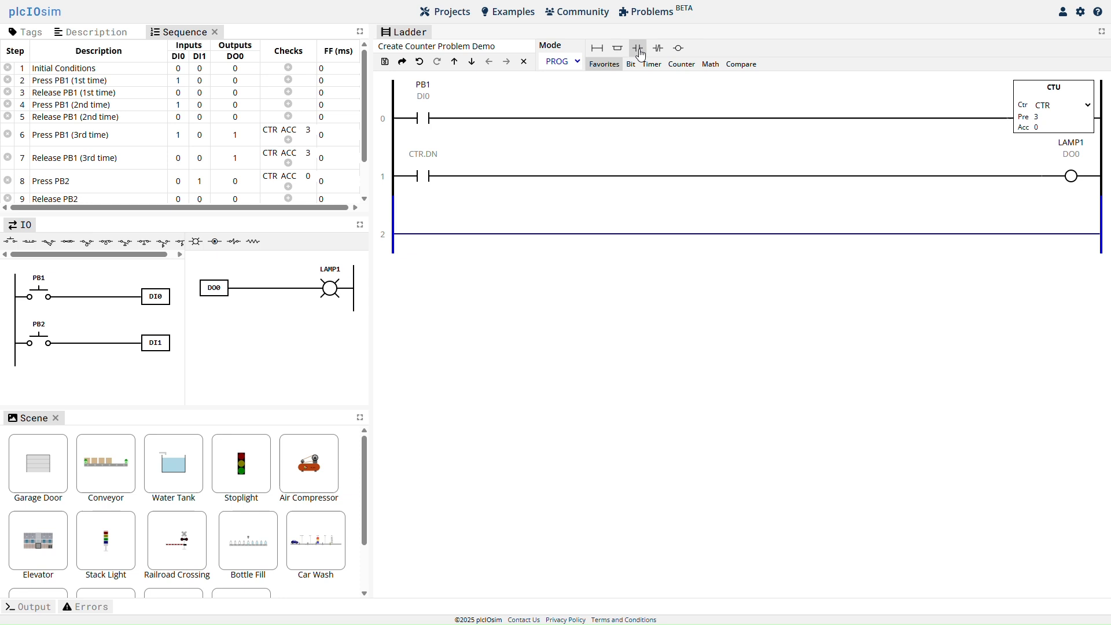
pyautogui.moveTo(637, 48); pyautogui.dragTo(425, 234)
pyautogui.click(443, 202)
pyautogui.click(431, 290)
pyautogui.click(682, 65)
pyautogui.moveTo(678, 49); pyautogui.dragTo(1068, 233)
pyautogui.click(1089, 203)
pyautogui.click(1062, 231)
pyautogui.click(705, 374)
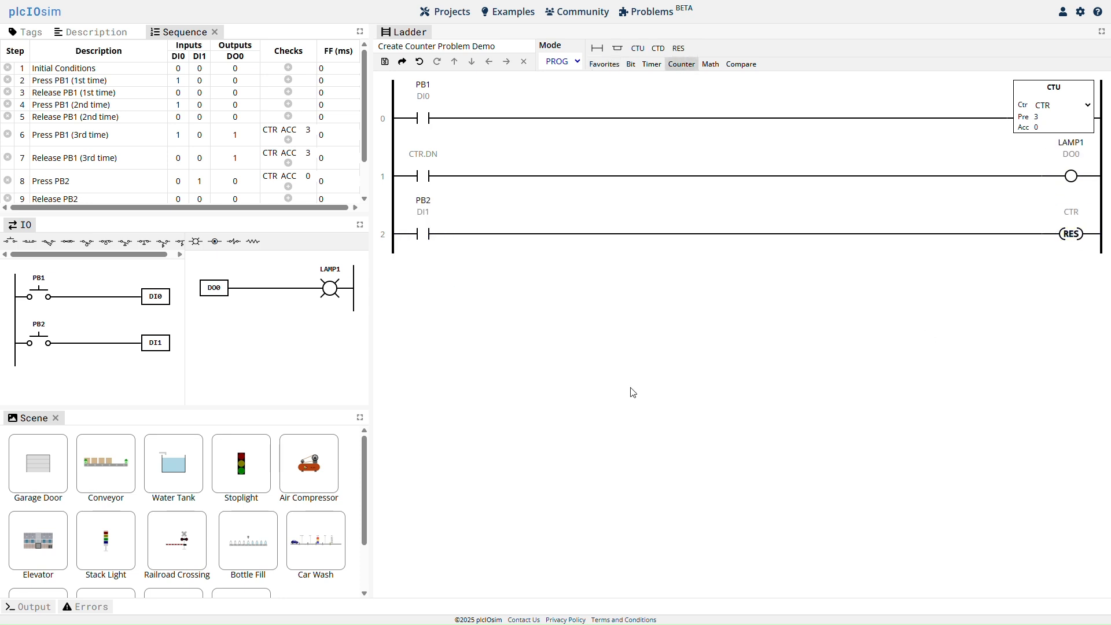
# Test the counter program in RUN mode by actuating PB1 three times and PB2 once, and submit it for validation.
pyautogui.click(578, 64)
pyautogui.click(574, 95)
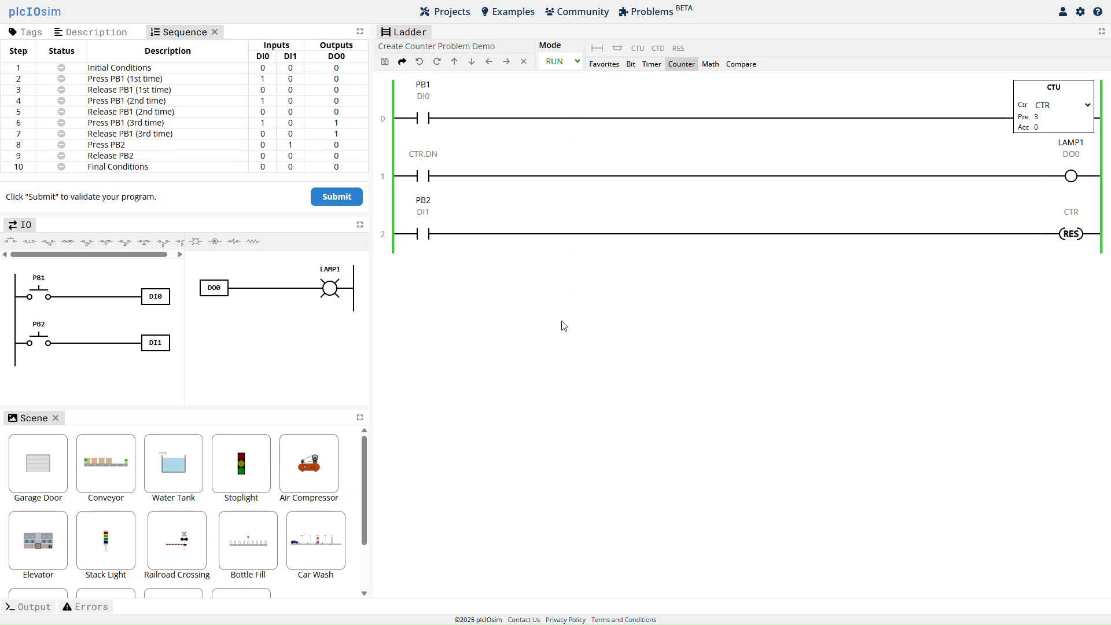
pyautogui.click(40, 298)
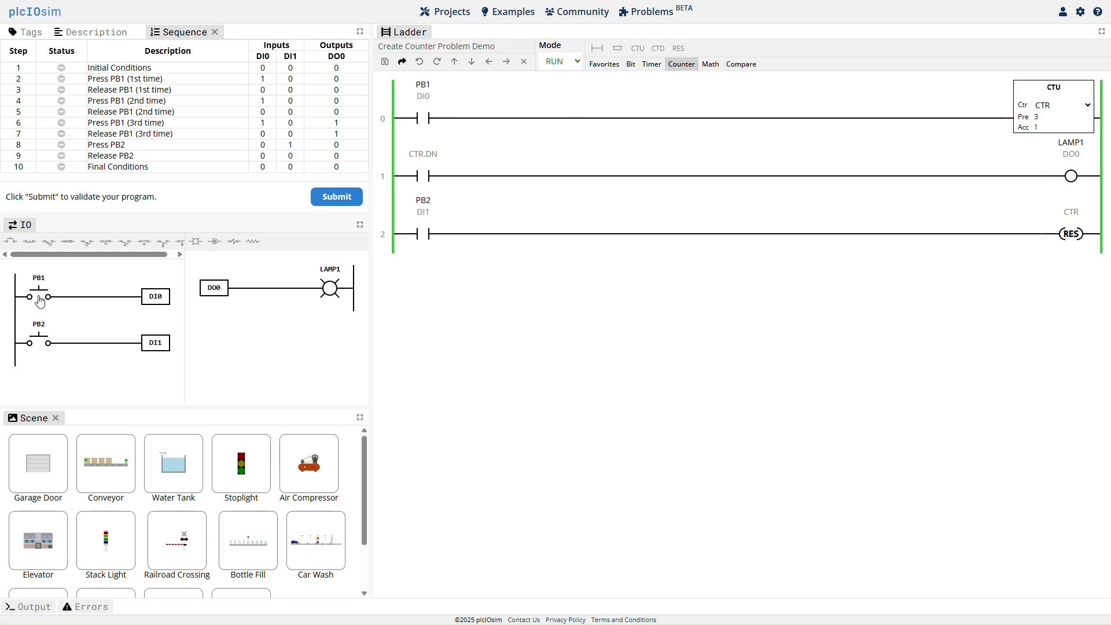
pyautogui.click(39, 299)
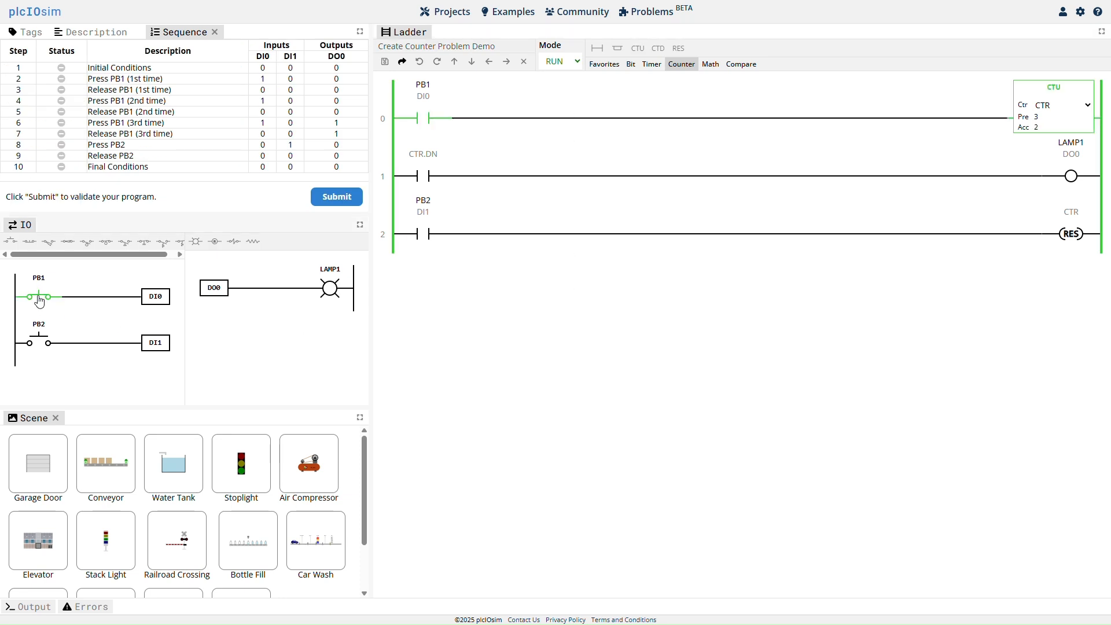
pyautogui.click(39, 300)
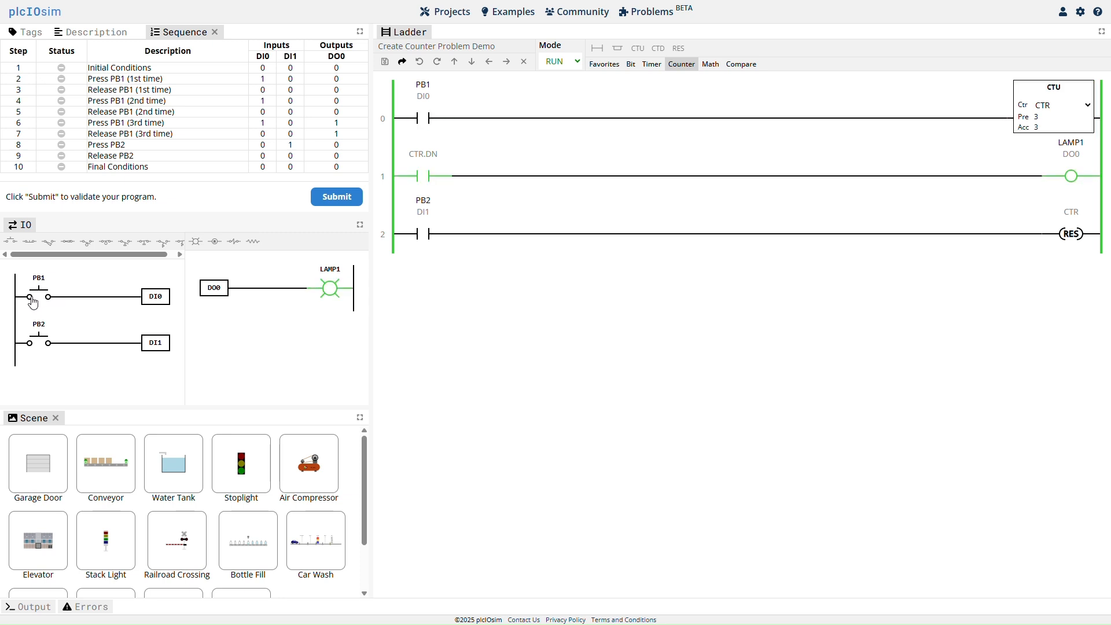
pyautogui.click(41, 351)
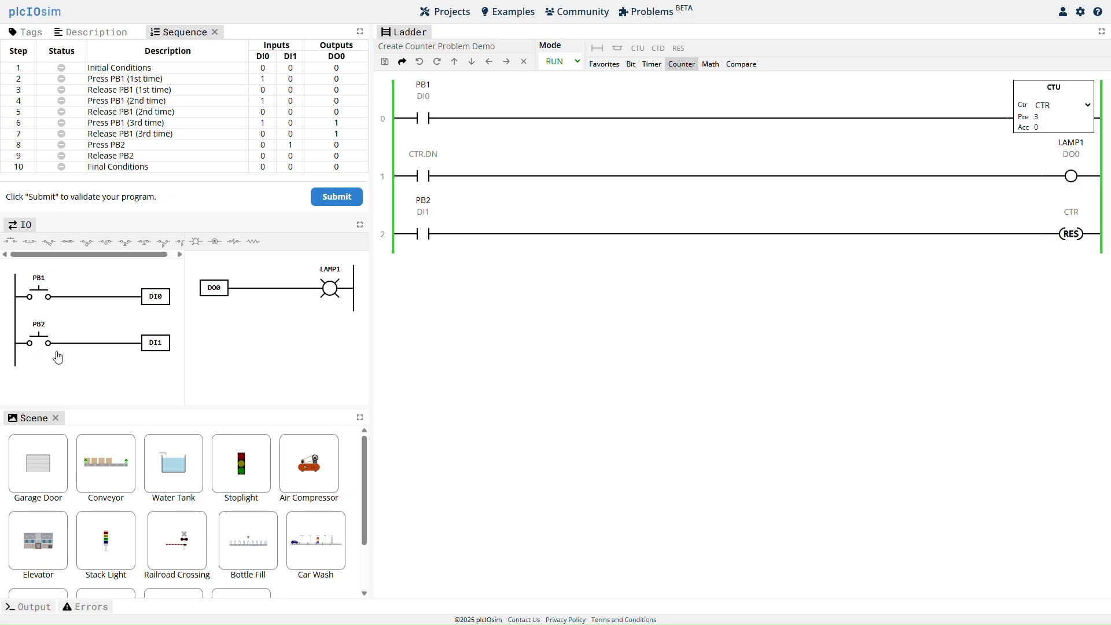
pyautogui.click(340, 205)
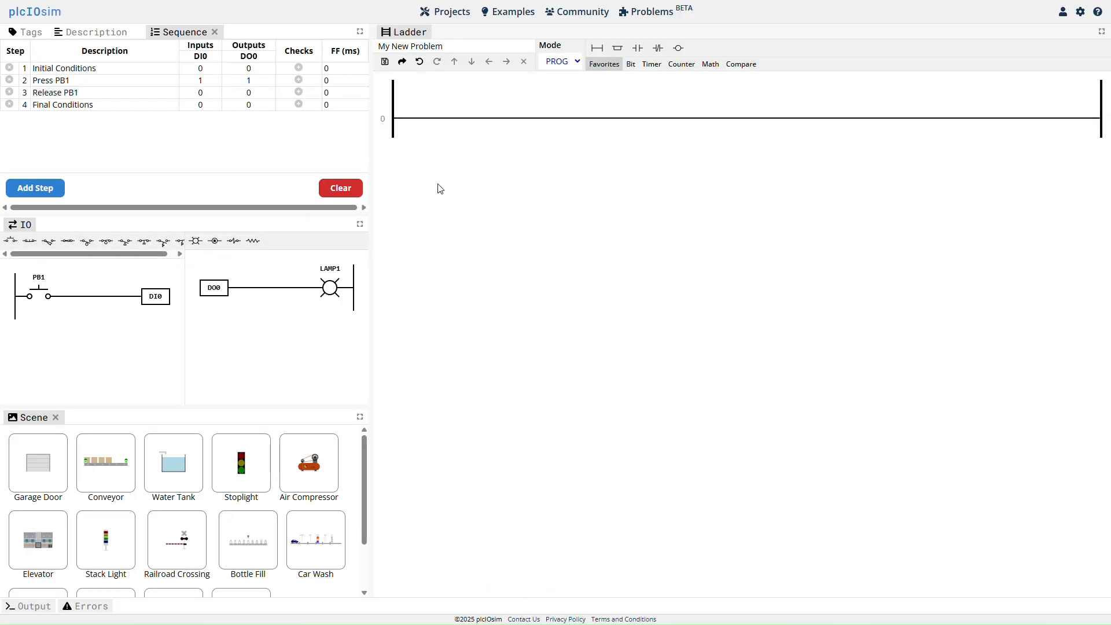
# Get the share link for My New Problem and close the sharing dialog.
pyautogui.click(402, 62)
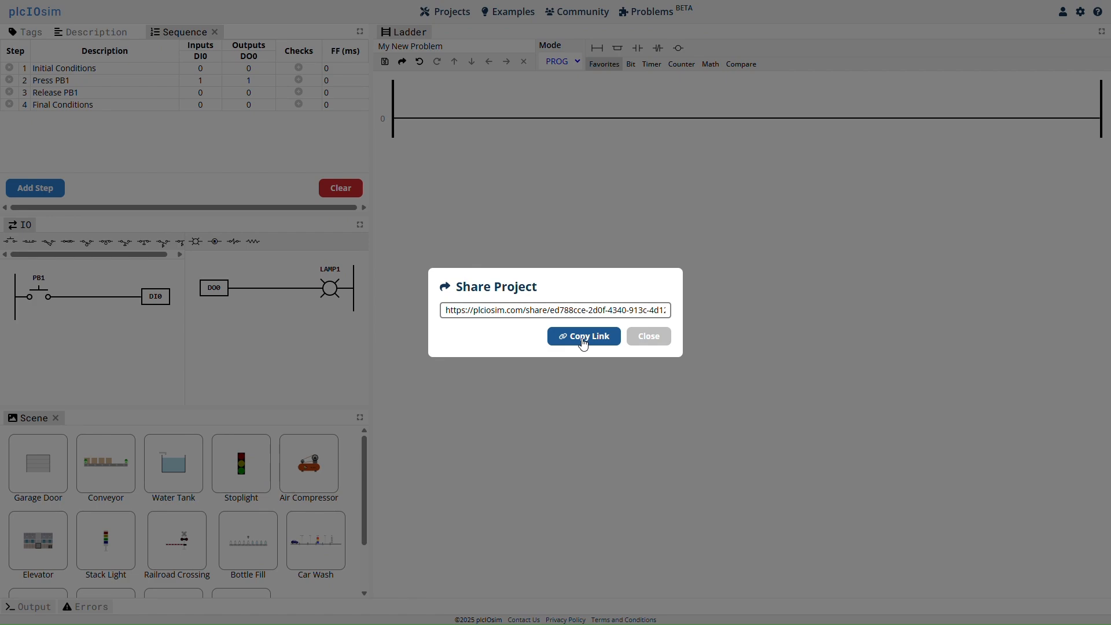
pyautogui.click(653, 342)
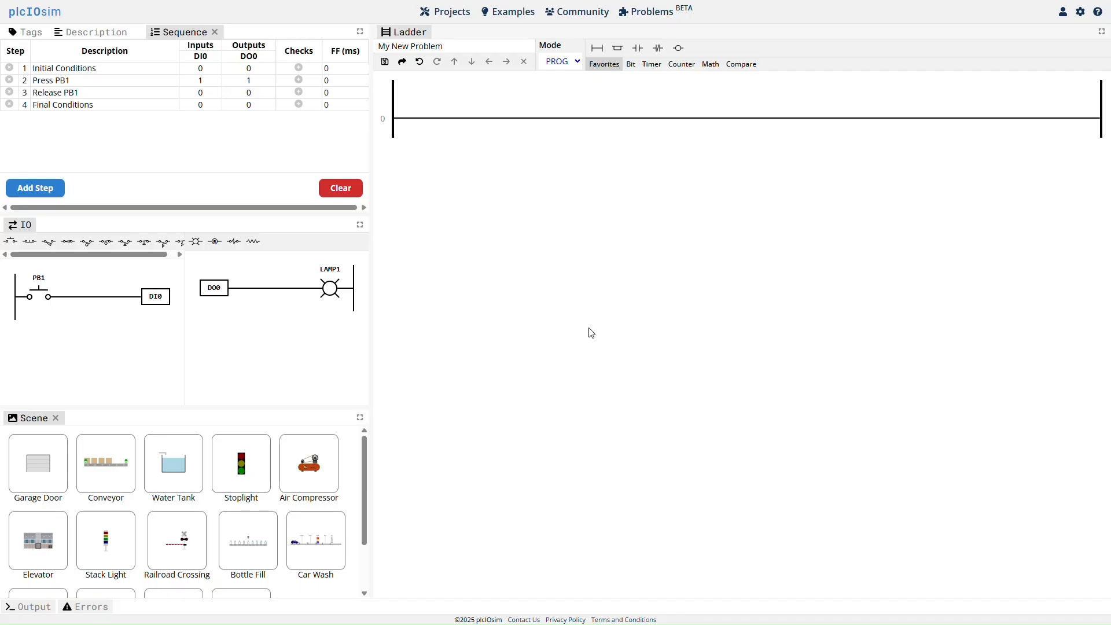
# Save My New Problem and share it with the community from the project list.
pyautogui.click(385, 63)
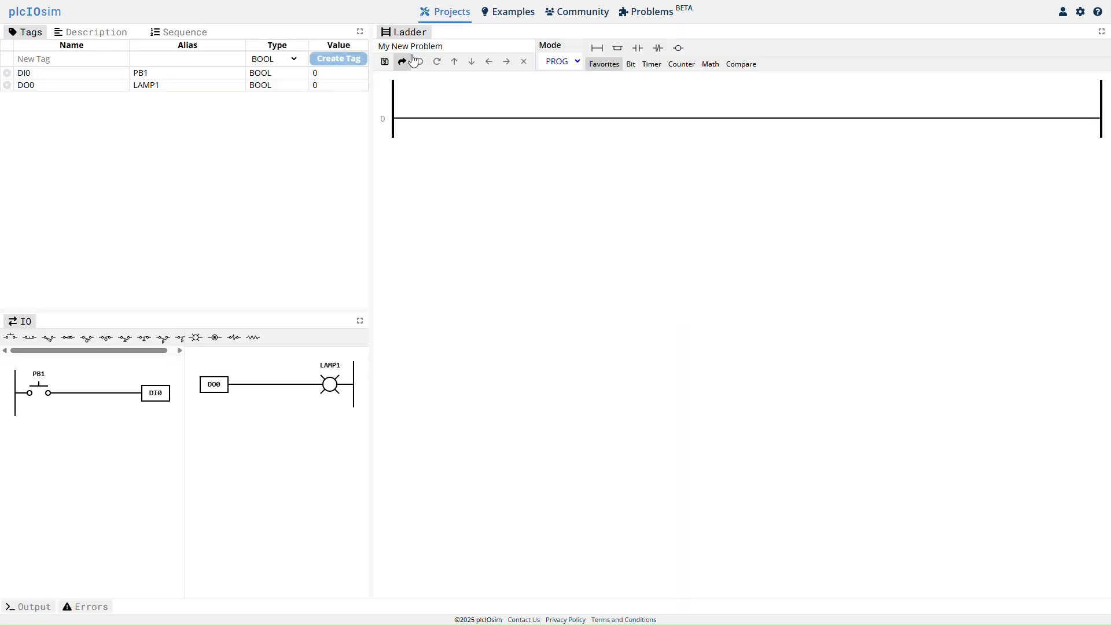
pyautogui.click(451, 19)
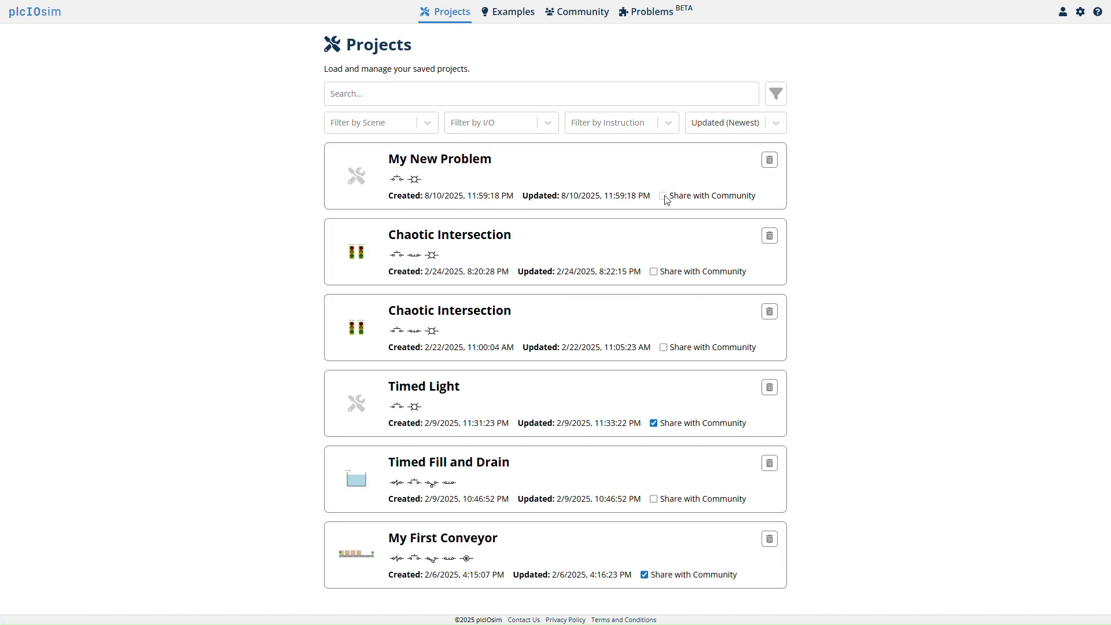
pyautogui.click(665, 197)
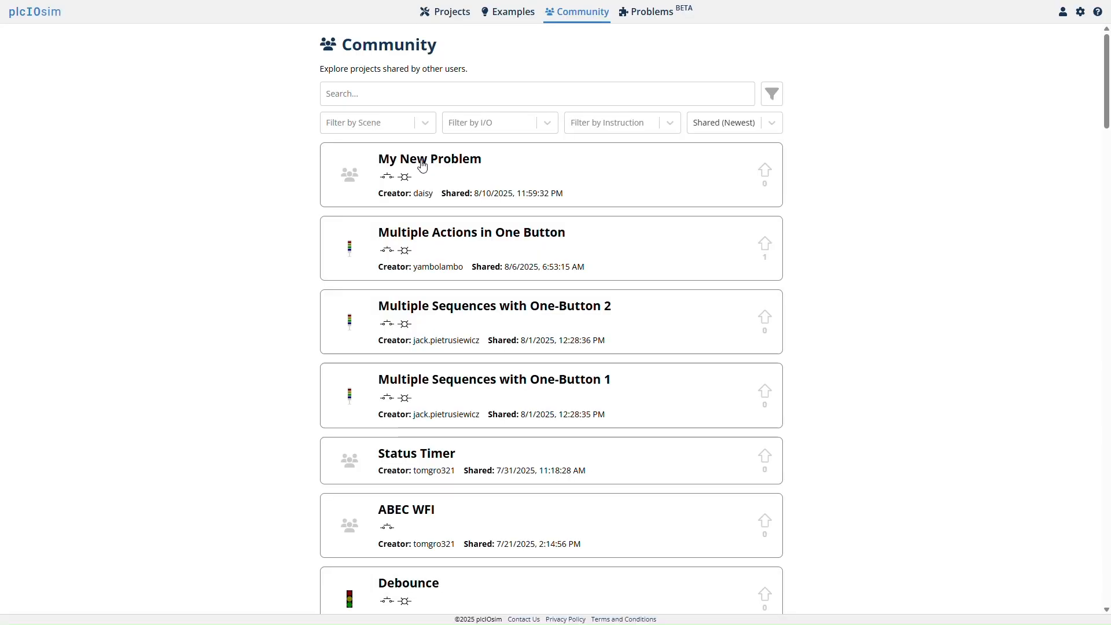
# Open My New Problem from the community projects, view its sequence and make an editable copy of it.
pyautogui.click(420, 164)
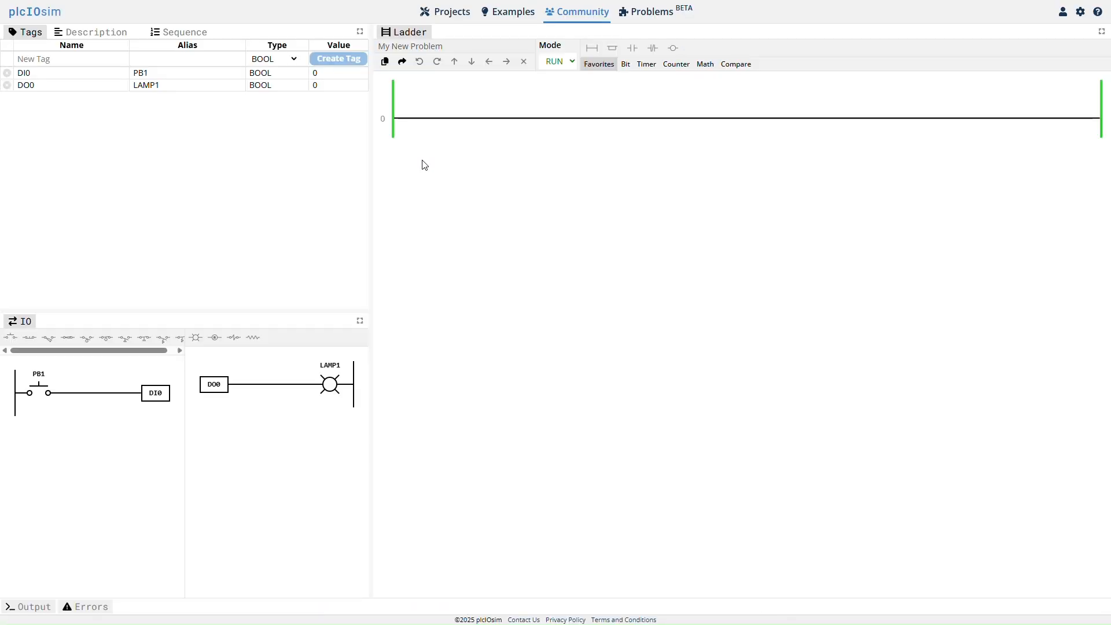
pyautogui.click(182, 35)
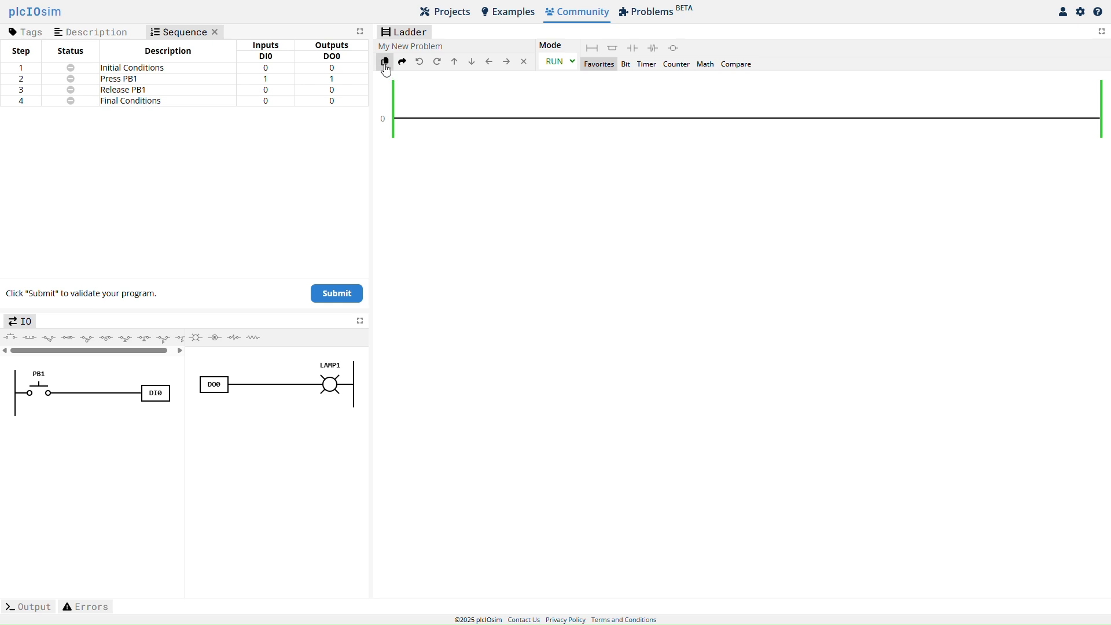
pyautogui.click(386, 64)
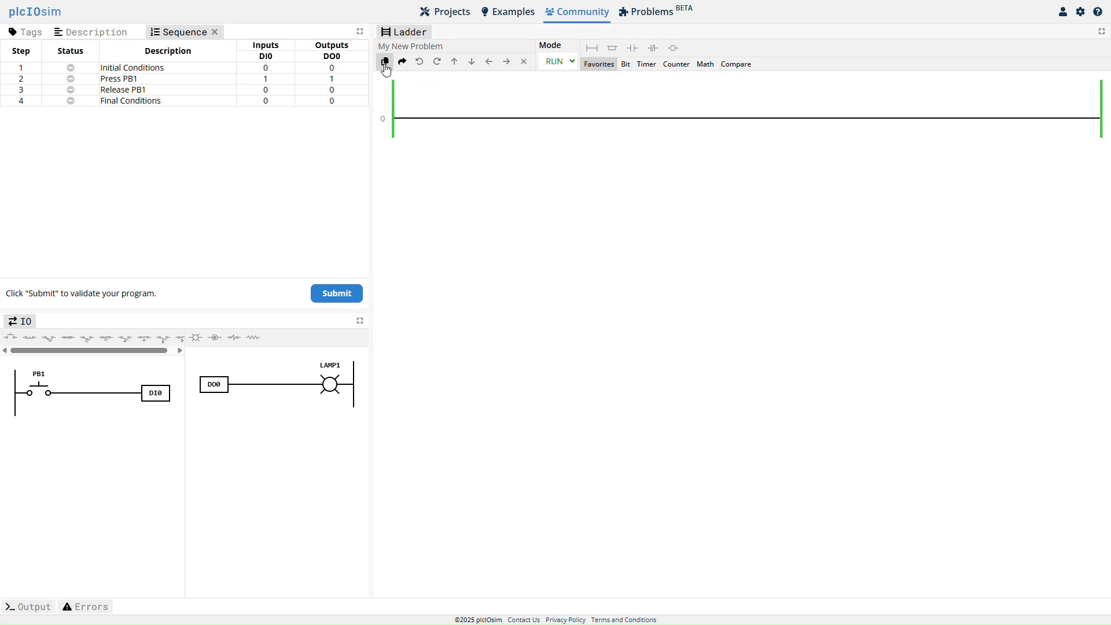
# Build rung 0 of the copied problem with a normally open PB1 contact and a LAMP1 output coil.
pyautogui.click(182, 35)
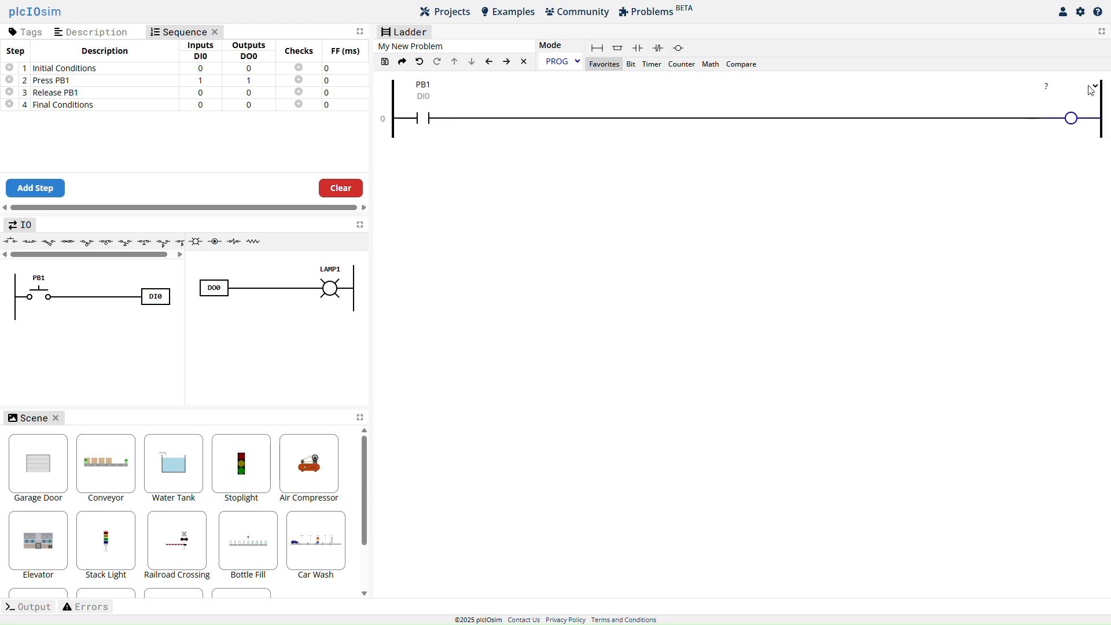
pyautogui.click(1090, 86)
pyautogui.click(1066, 133)
# Test the solution in RUN mode by actuating PB1, submit it for validation and clear the results.
pyautogui.click(578, 63)
pyautogui.click(570, 89)
pyautogui.click(37, 297)
pyautogui.click(37, 299)
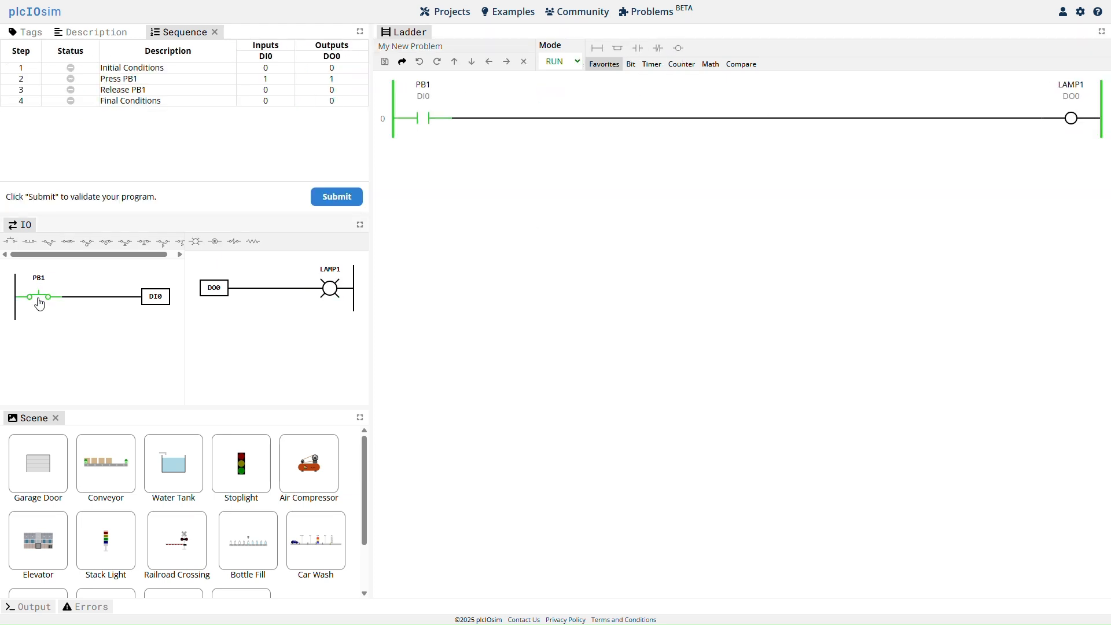
pyautogui.click(338, 199)
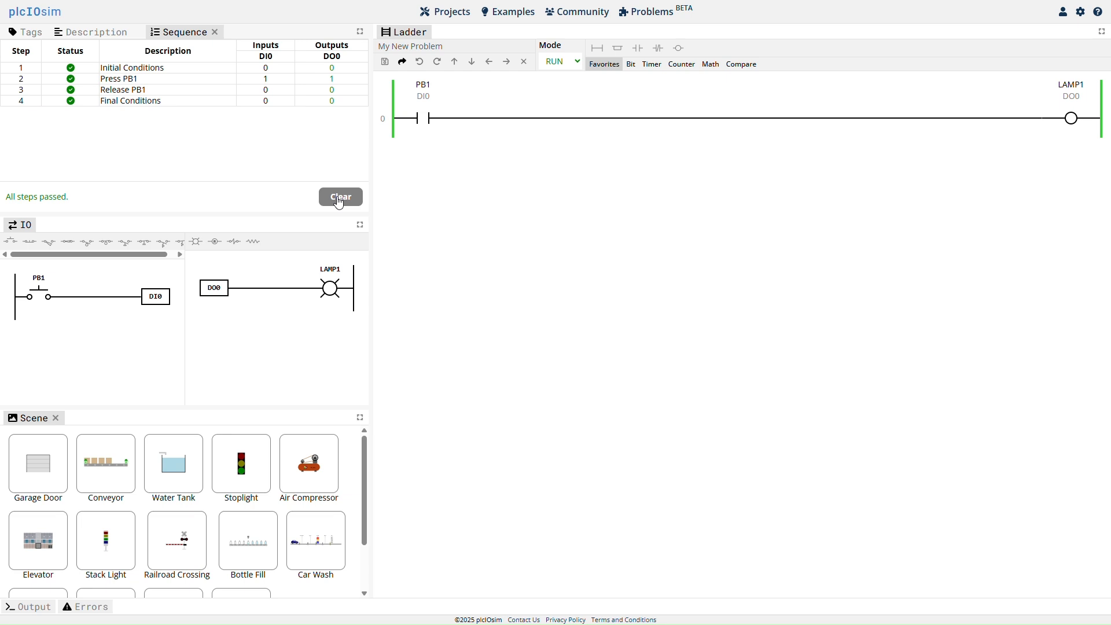
pyautogui.click(339, 198)
# Return to PROG mode, append "Solution" to the project name and save the project.
pyautogui.click(577, 62)
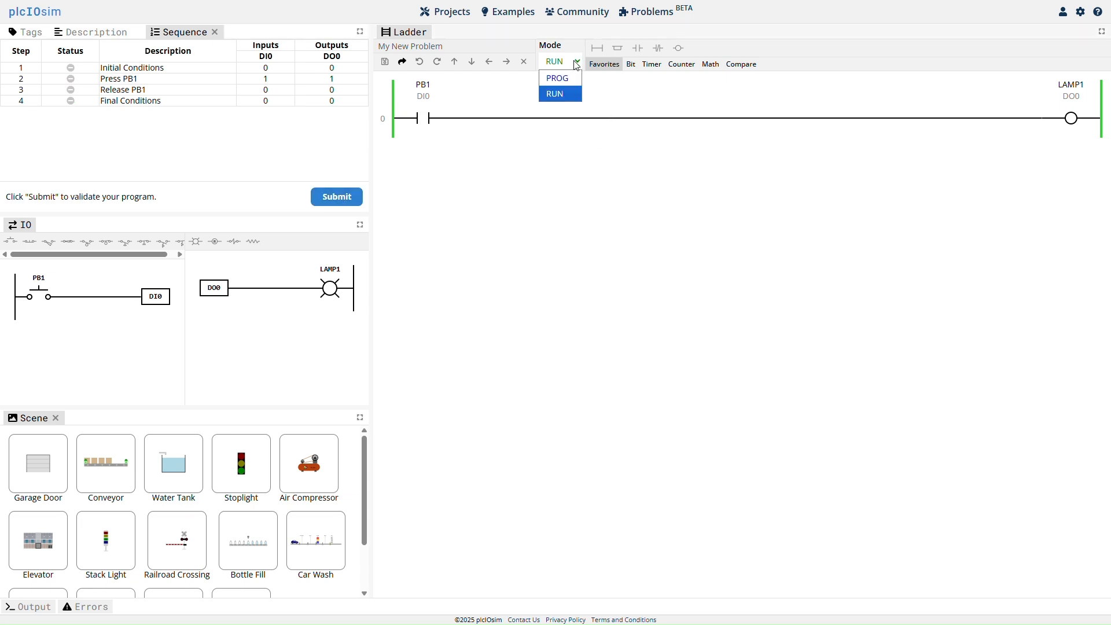
pyautogui.click(570, 75)
pyautogui.click(476, 49)
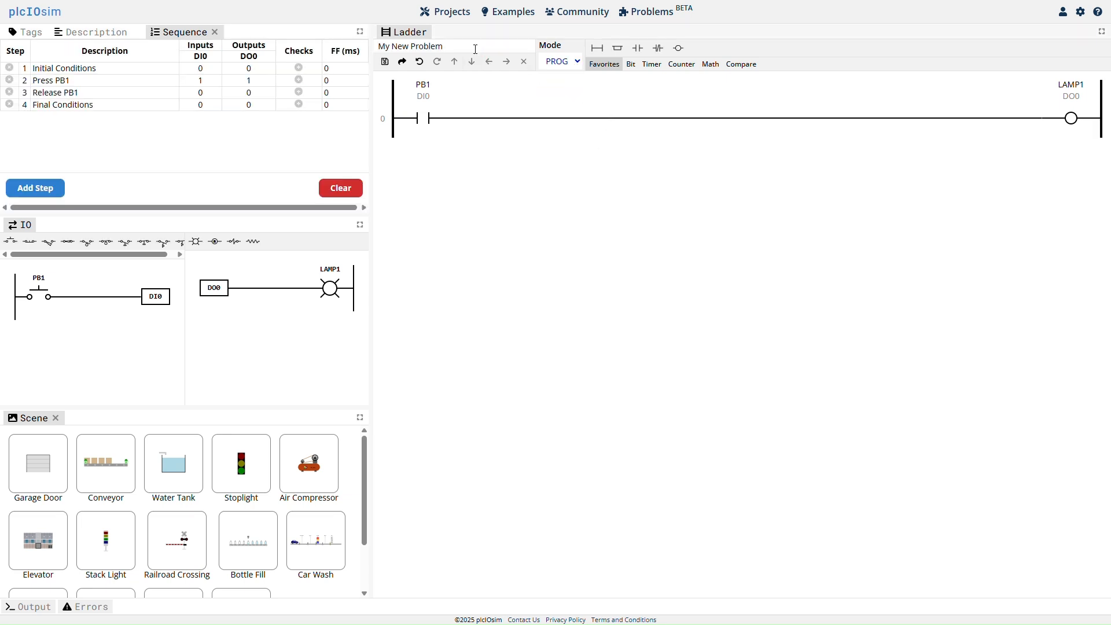
pyautogui.write('Solution')
pyautogui.click(386, 64)
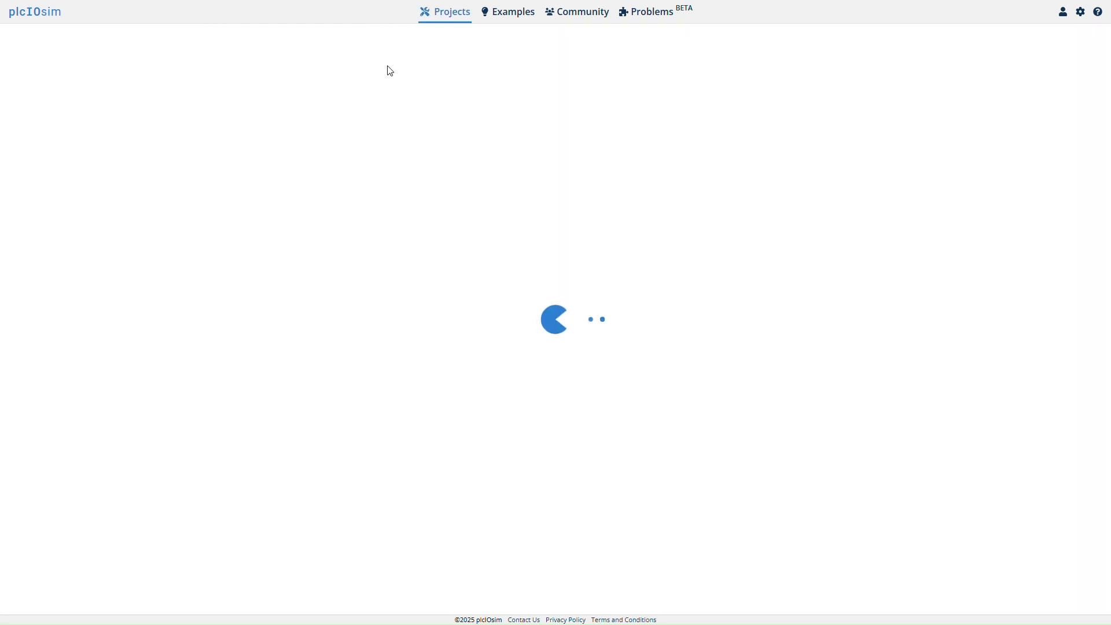